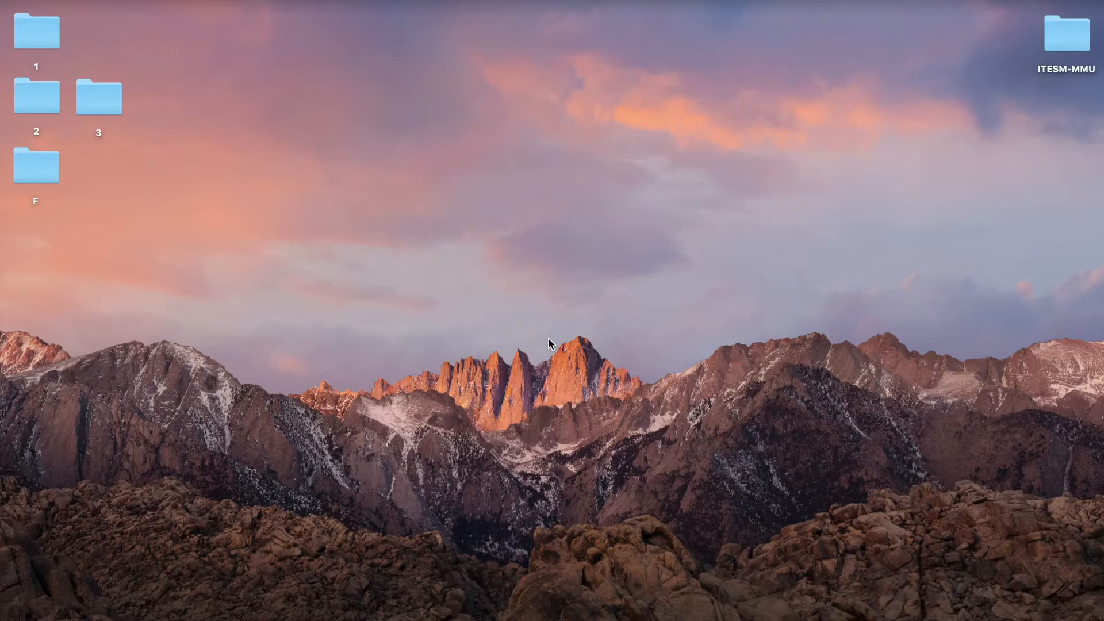
Switch to Chrome, open the playlist video "2. La delgada línea amarilla" in a new tab and pause it
left_click(877, 606)
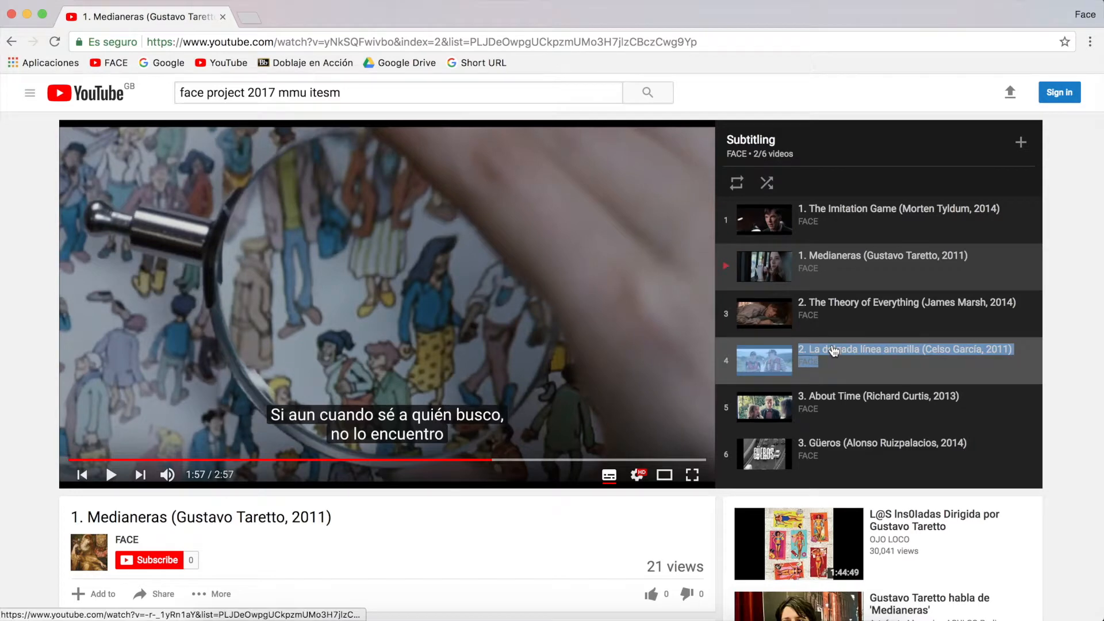
right_click(833, 351)
left_click(806, 352)
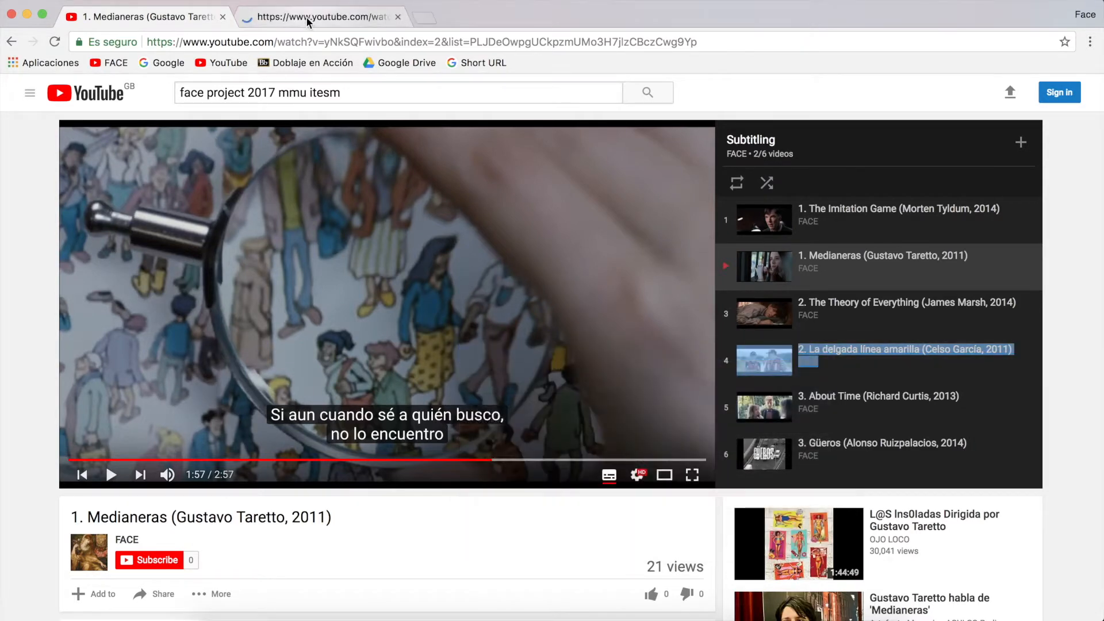
left_click(308, 22)
left_click(303, 284)
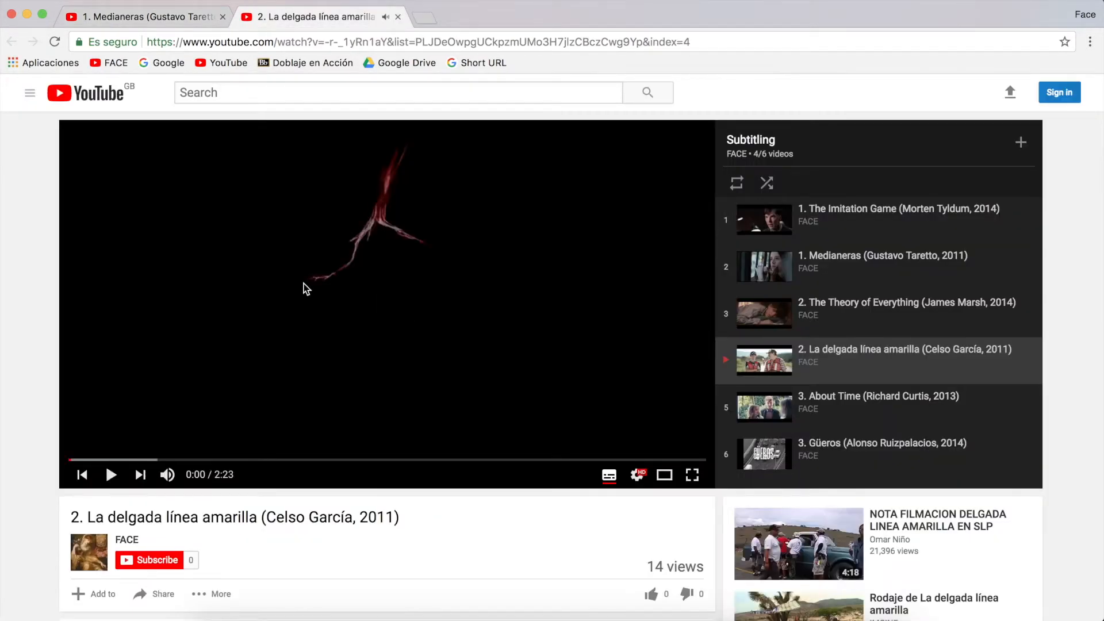
Expand the video's description and open its "Archivo de vídeo" and "Transcripción" links in new tabs
scroll(304, 284, "down", 5)
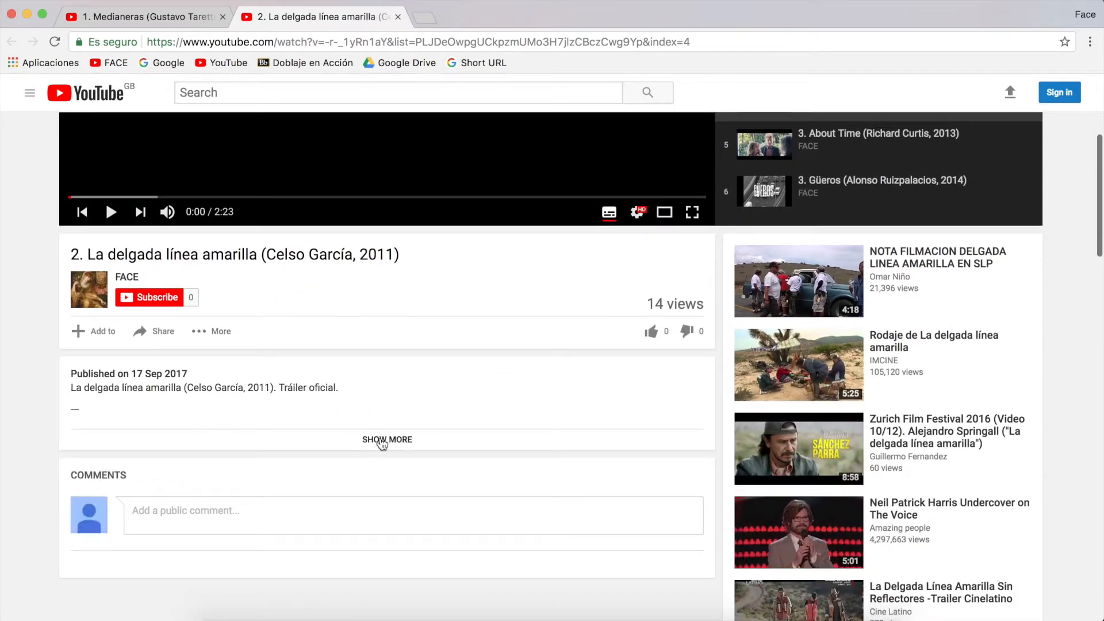
left_click(379, 441)
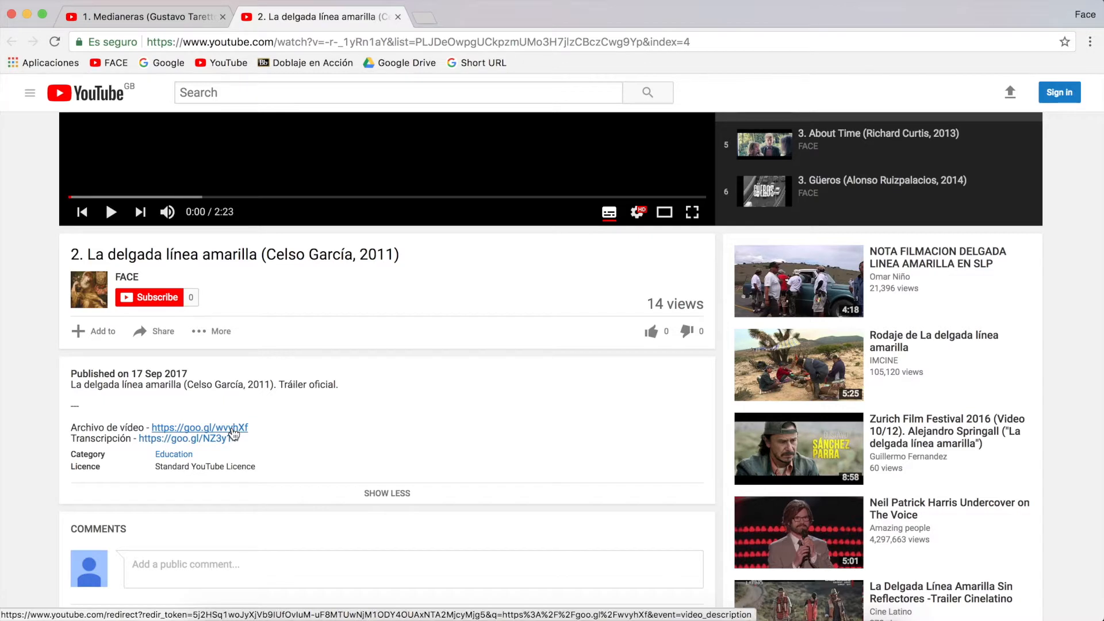
right_click(233, 432)
left_click(276, 425)
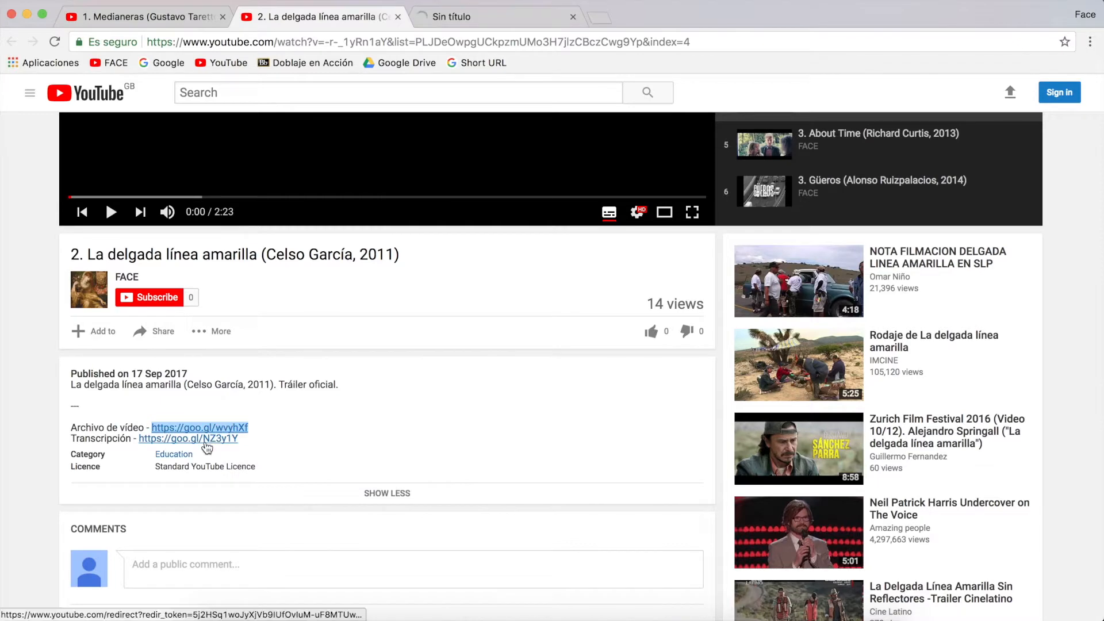
right_click(207, 447)
left_click(247, 419)
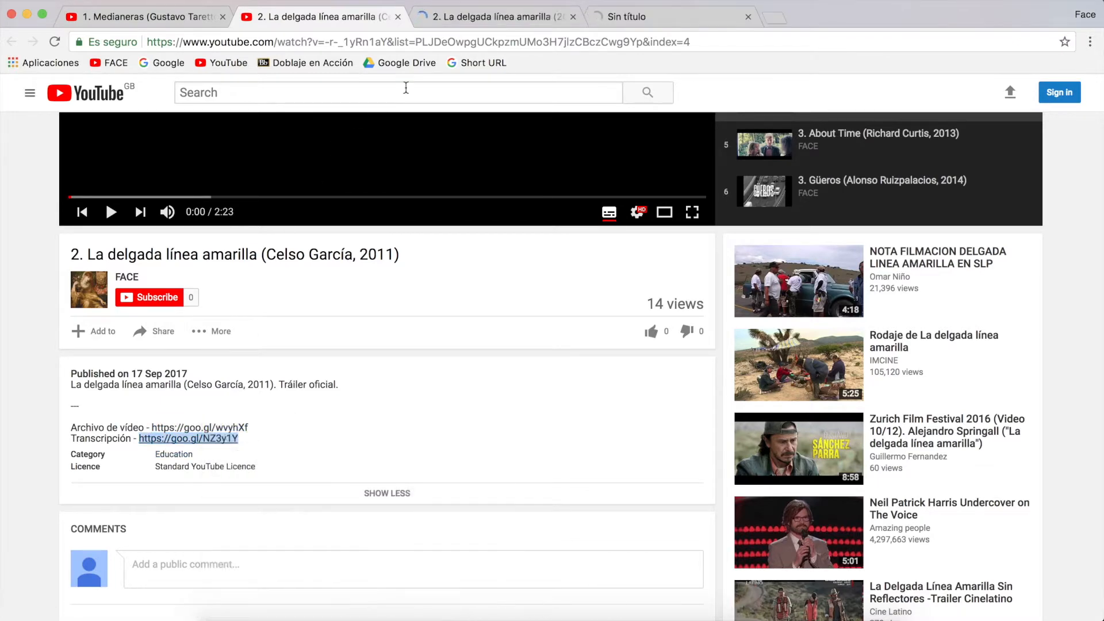
Download "2. La delgada línea amarilla (2011).mp4" from Google Drive and return to the YouTube video page
left_click(492, 20)
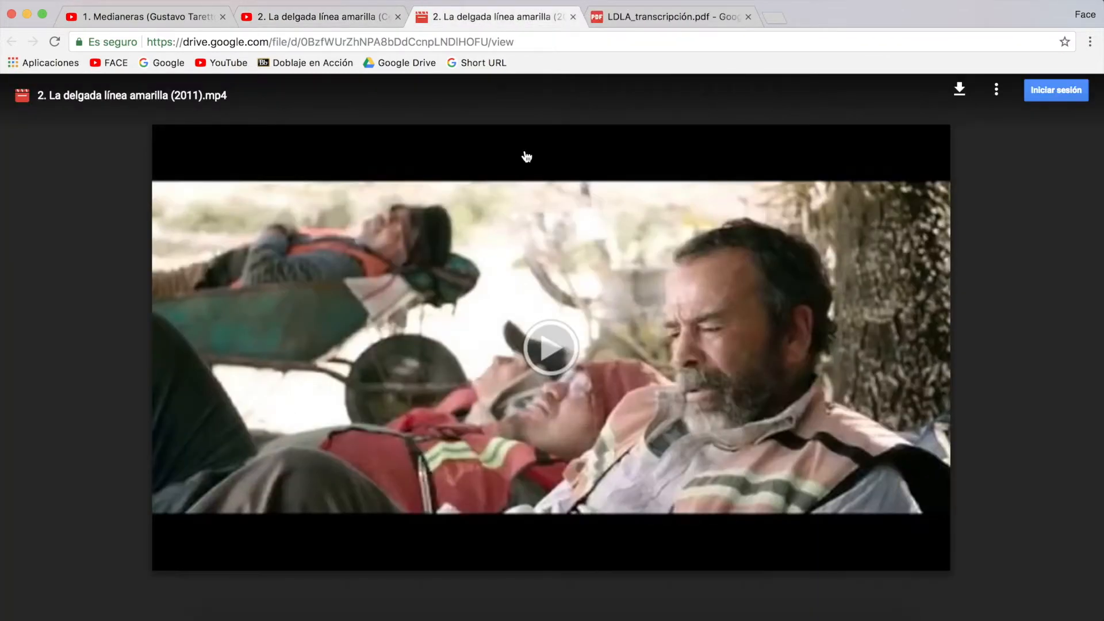
left_click(959, 92)
left_click(372, 17)
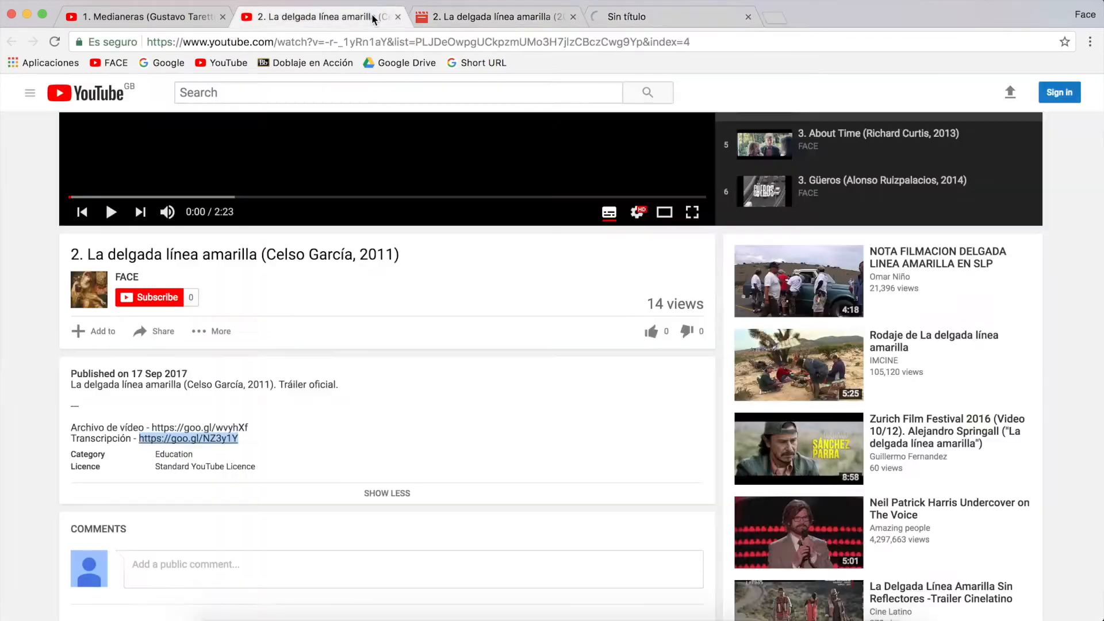
scroll(565, 267, "up", 5)
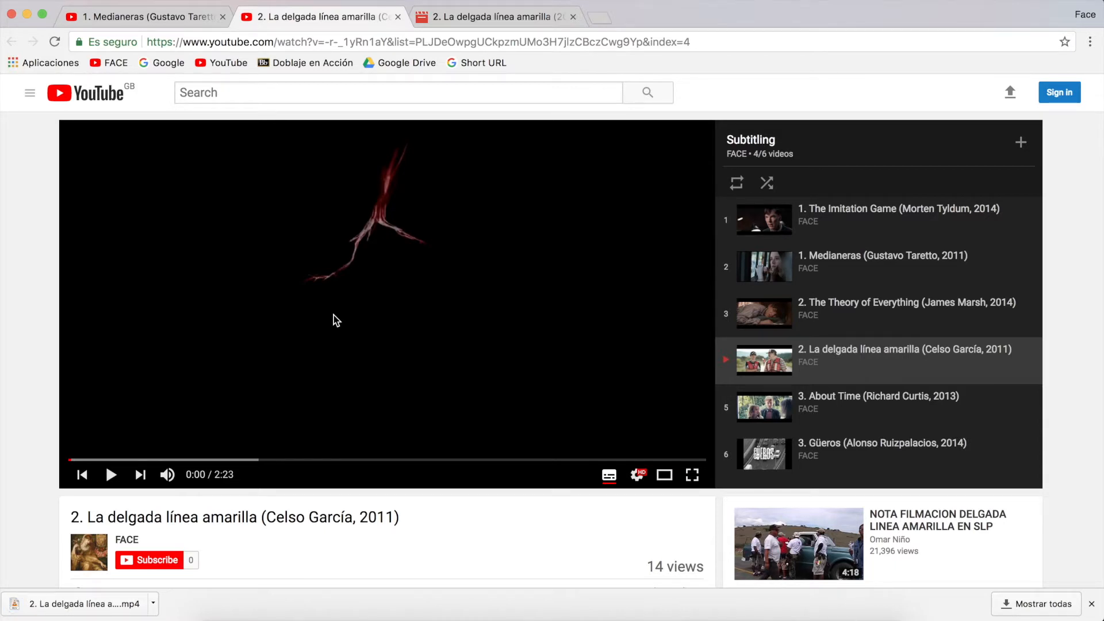
Minimise the browser and move the downloaded mp4 from the downloads onto the desktop below the ITESM-MMU folder
key("super+m")
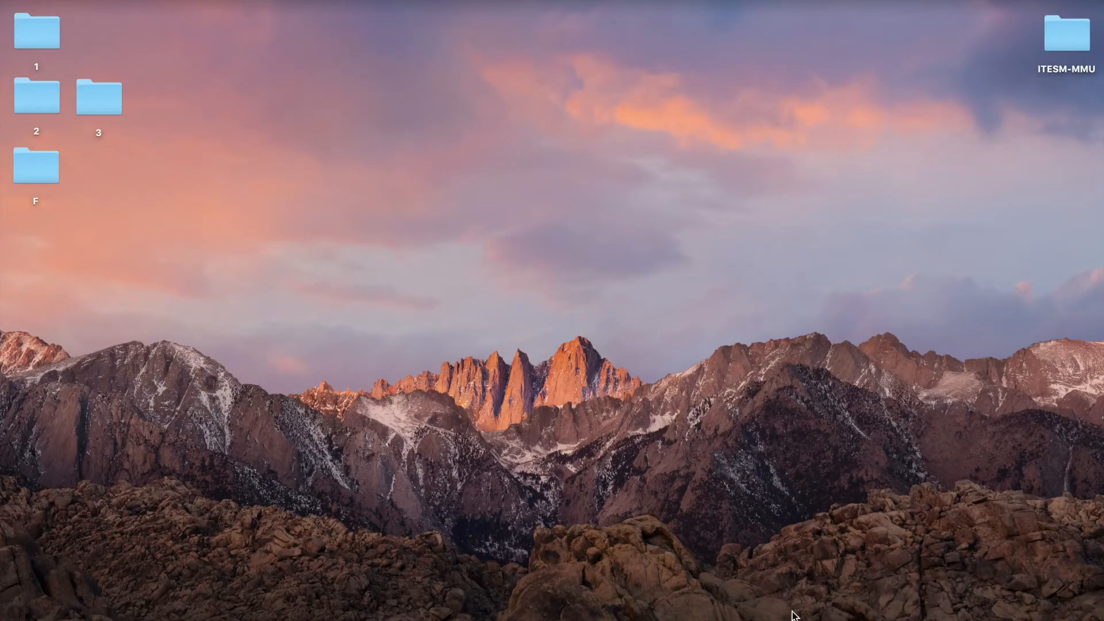
left_click(810, 598)
left_click_drag(805, 591, 1039, 161)
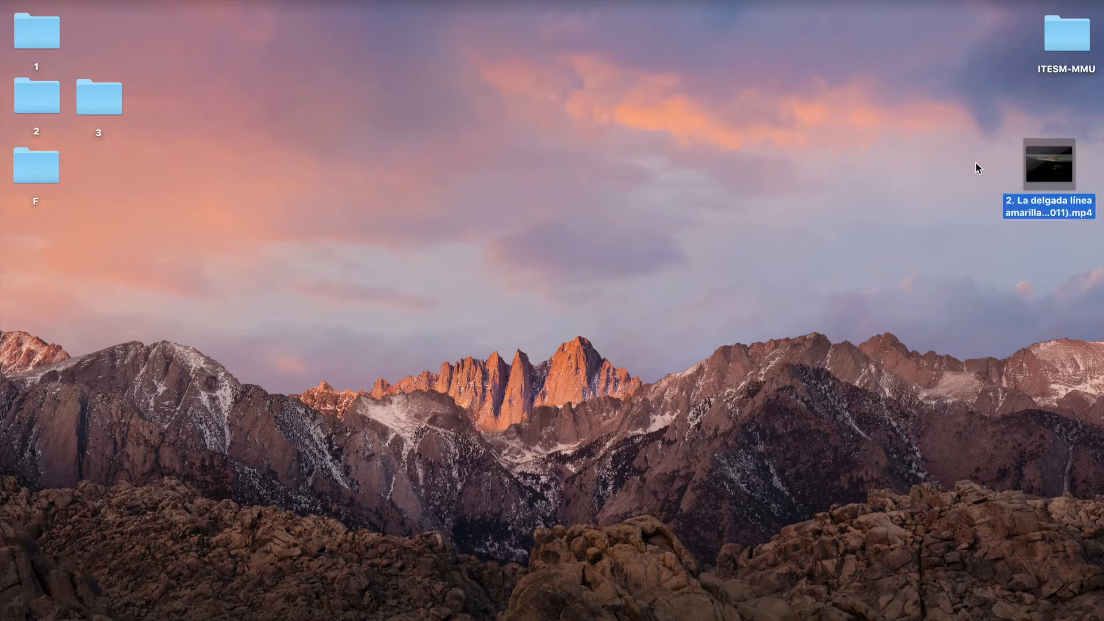
left_click(949, 178)
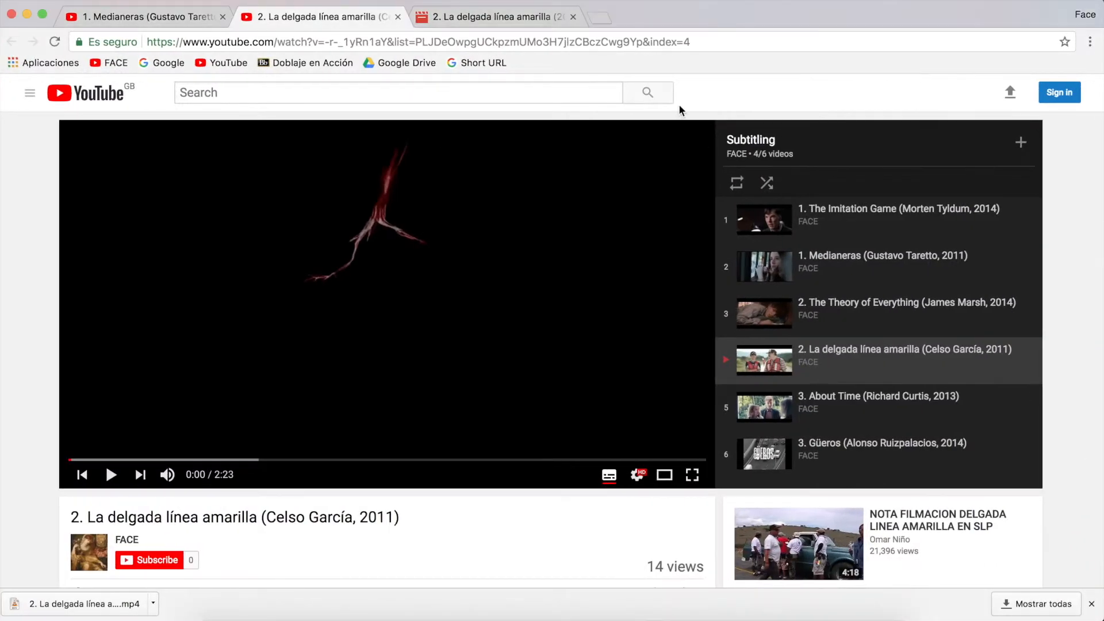
Close the Drive video tab, open the Google account creation form through the YouTube sign-in and examine its fields
left_click(573, 17)
left_click(1060, 93)
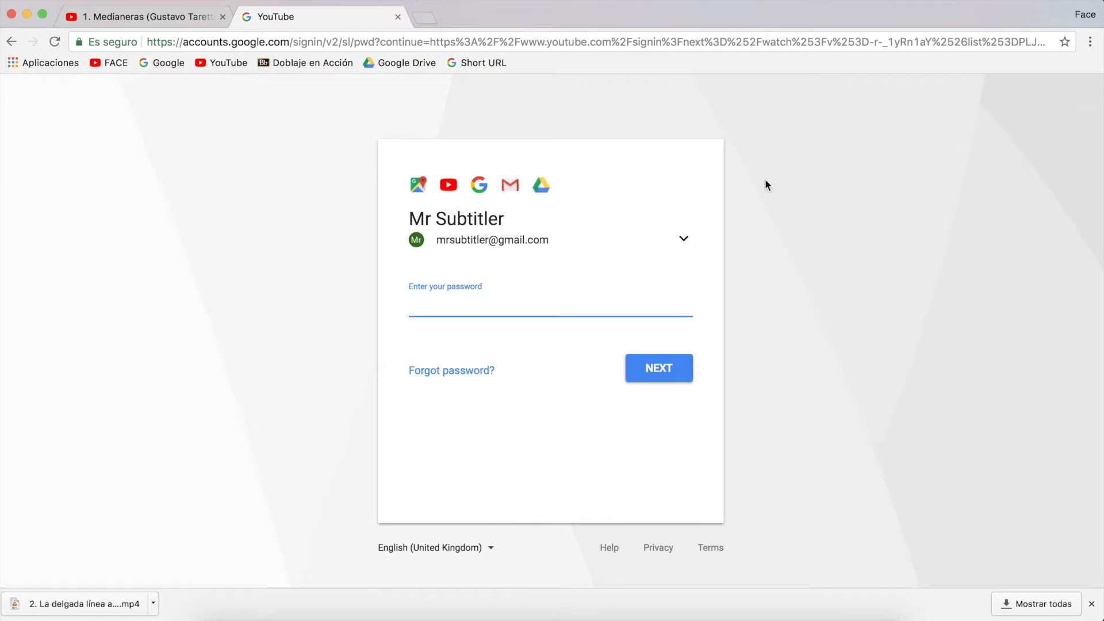
left_click(685, 238)
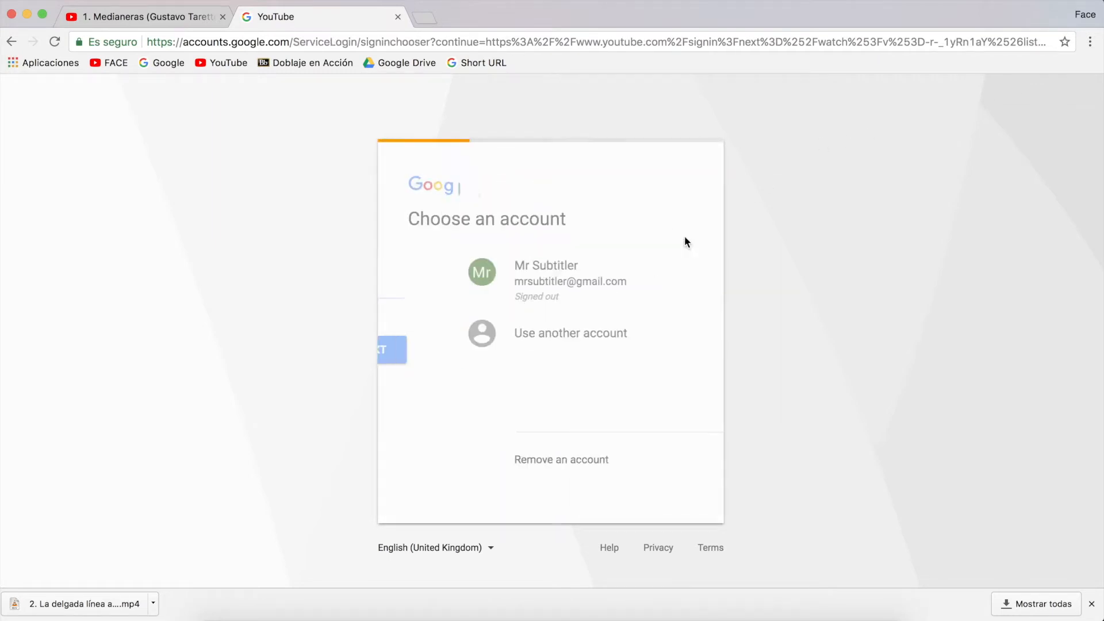
left_click(522, 343)
left_click(455, 398)
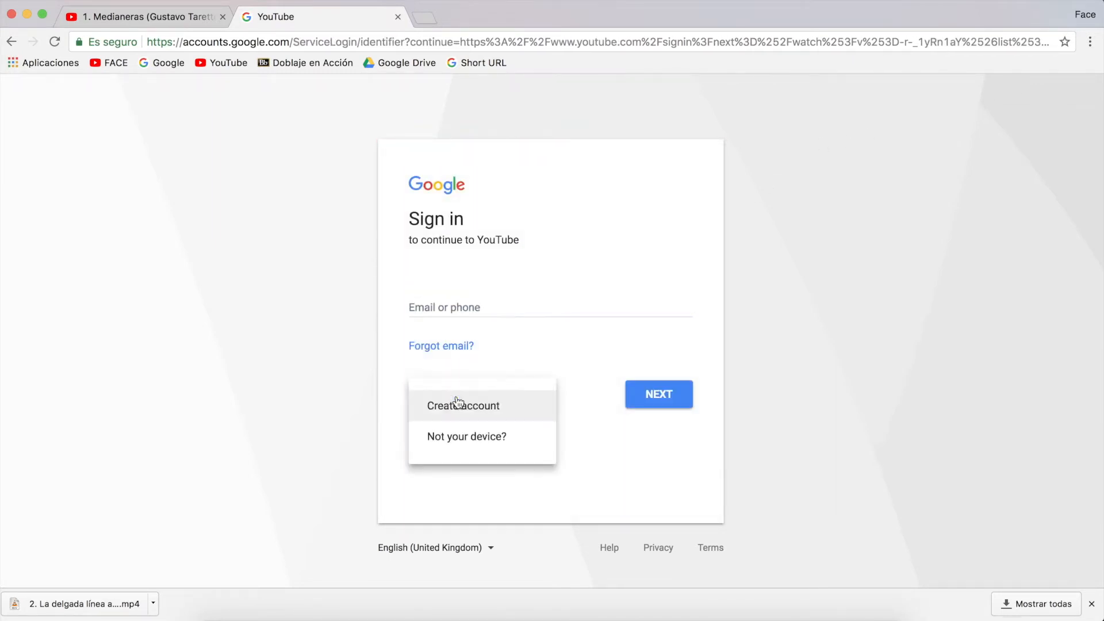
left_click(488, 417)
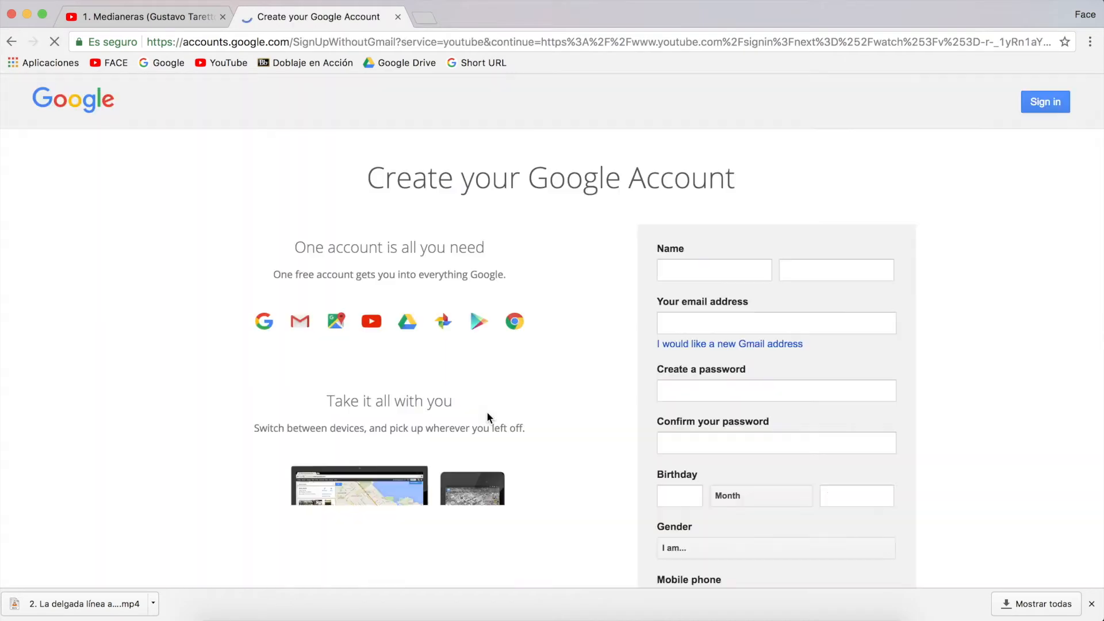
scroll(647, 281, "down", 2)
scroll(647, 282, "down", 1)
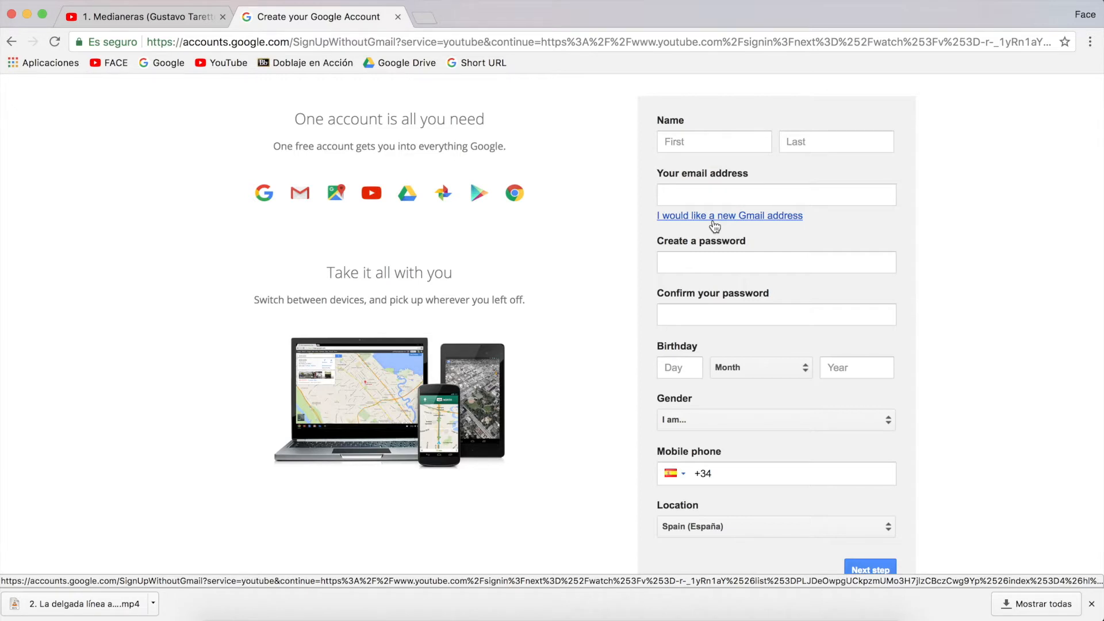
scroll(596, 207, "up", 5)
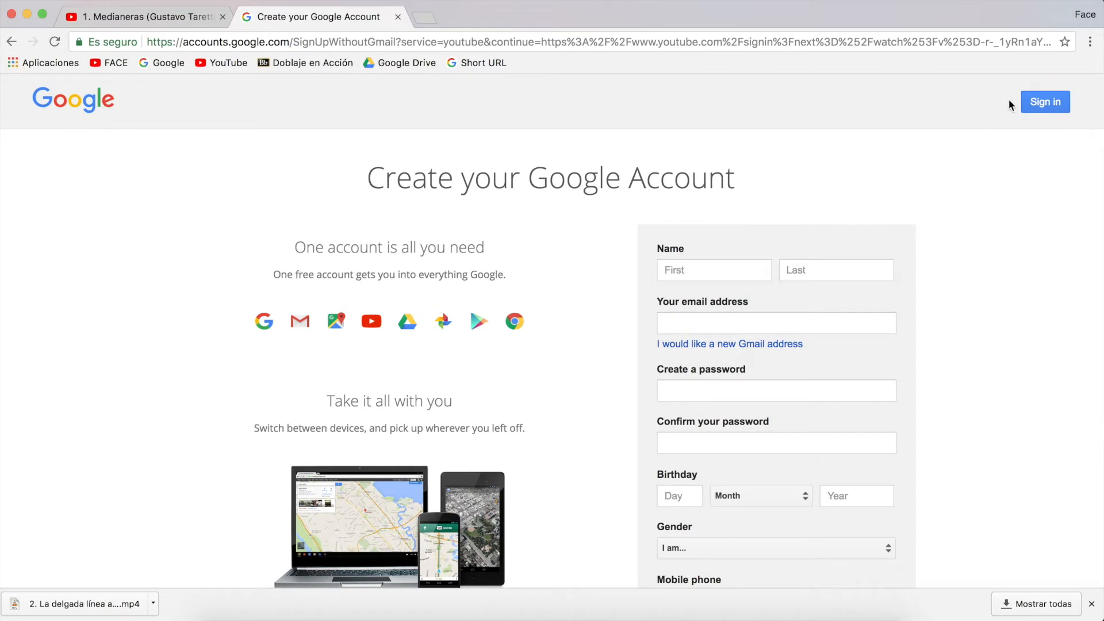
Return to the sign-in page and sign in to the existing Google account by entering the account password
left_click(1024, 101)
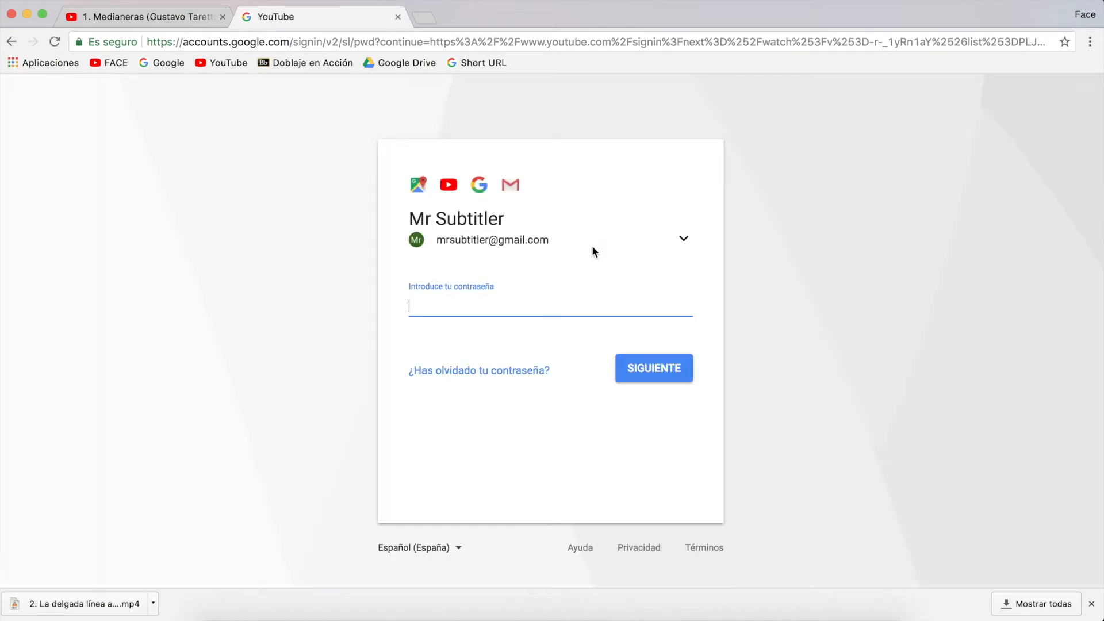
type("•••••••••")
key("Return")
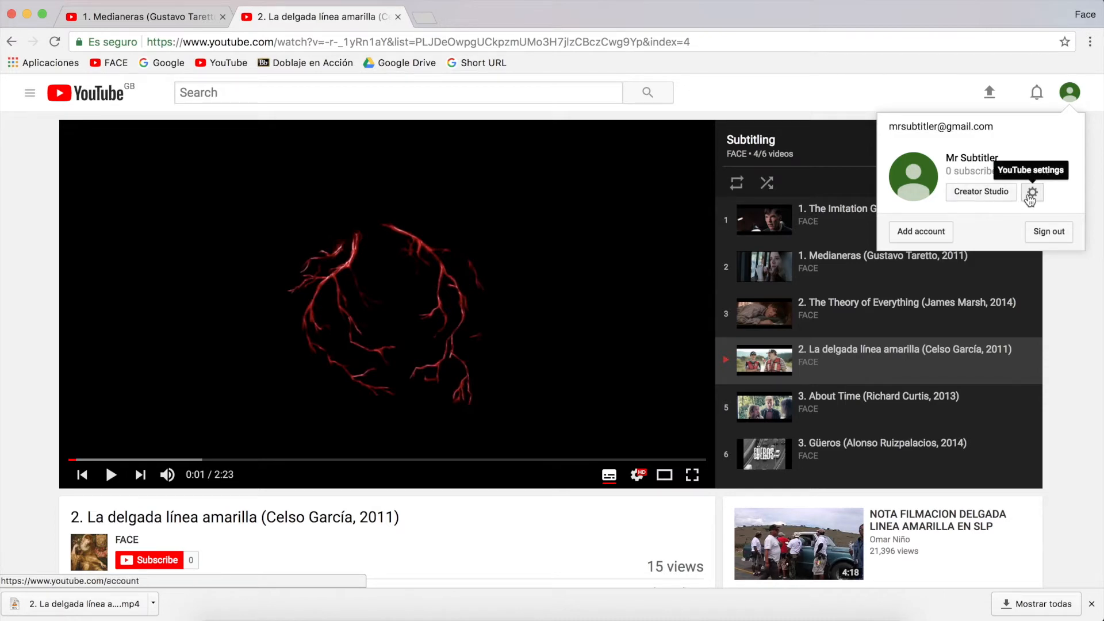
View the account's own channel, and upload "2. La delgada línea amarilla (2011).mp4" from the desktop to YouTube
left_click(30, 94)
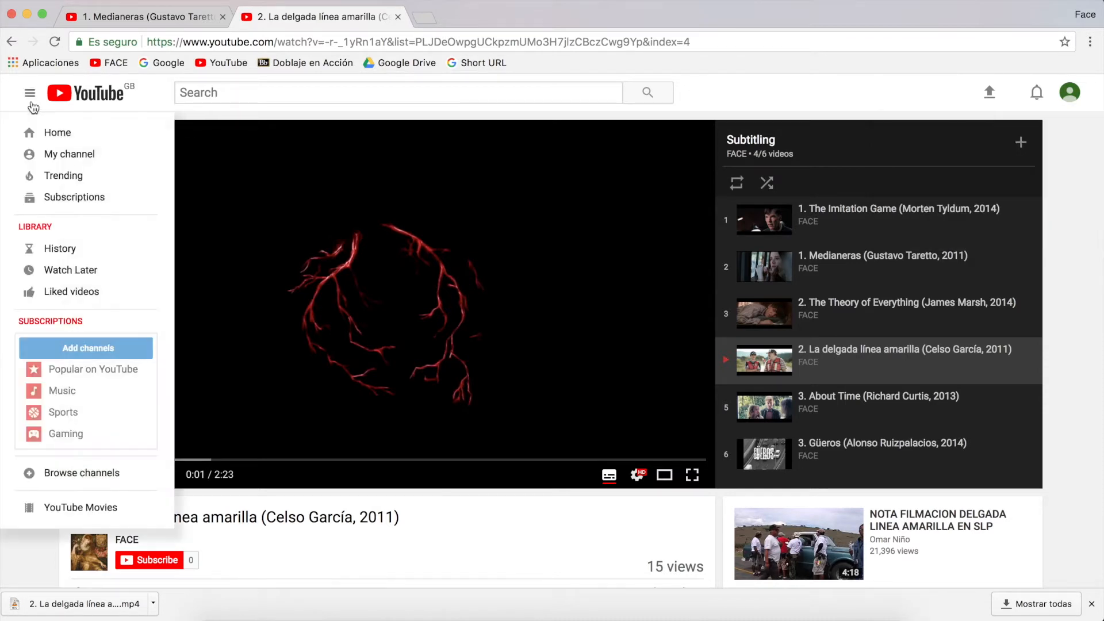
left_click(71, 161)
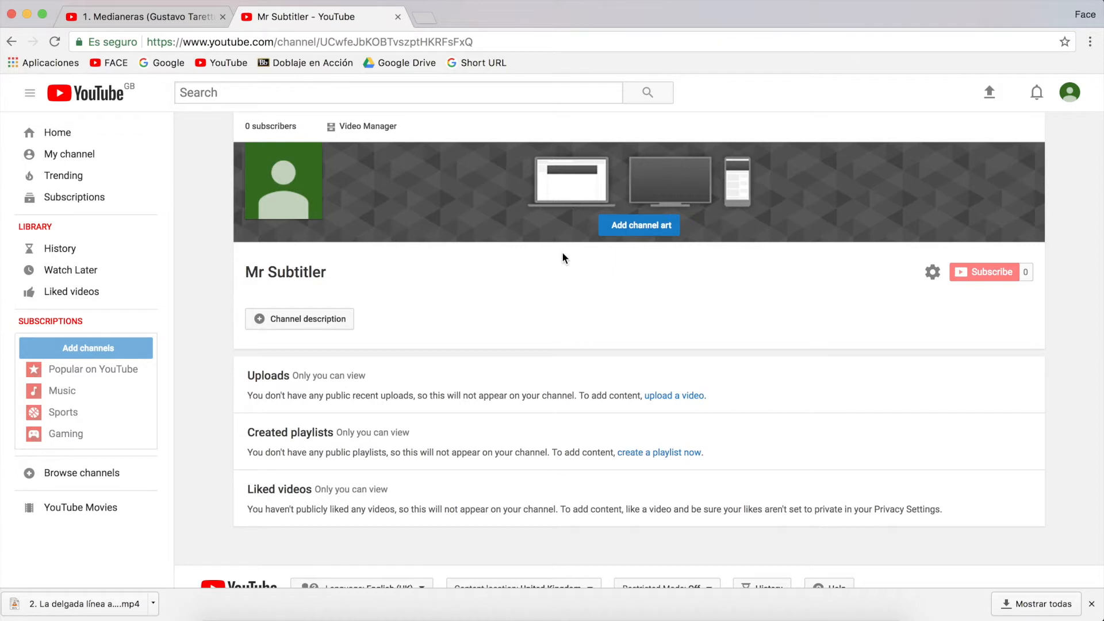
left_click(992, 97)
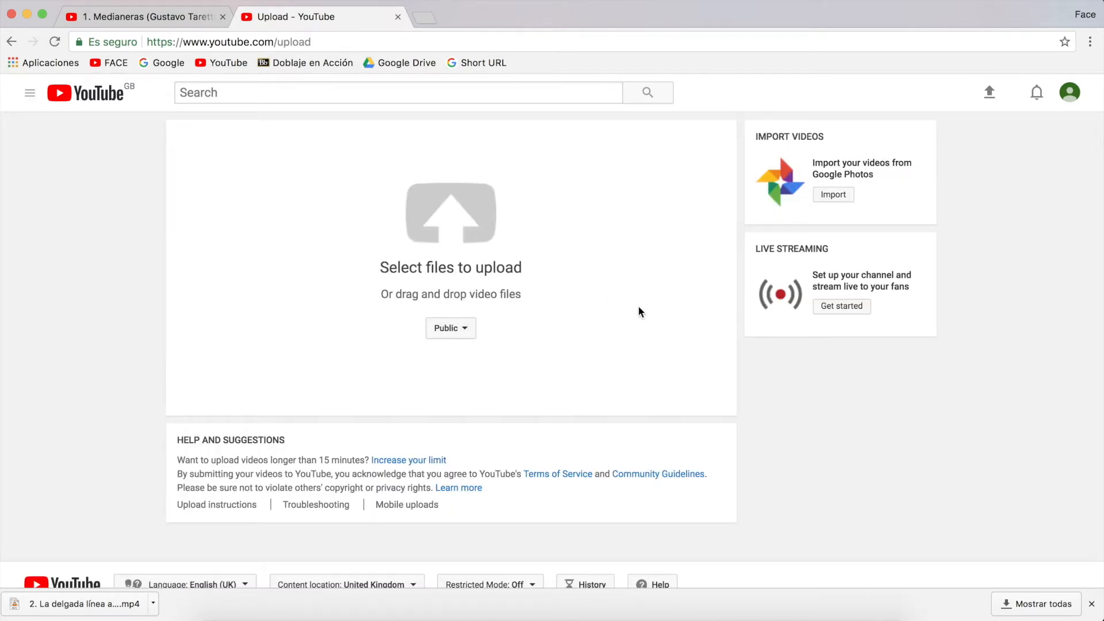
left_click(438, 226)
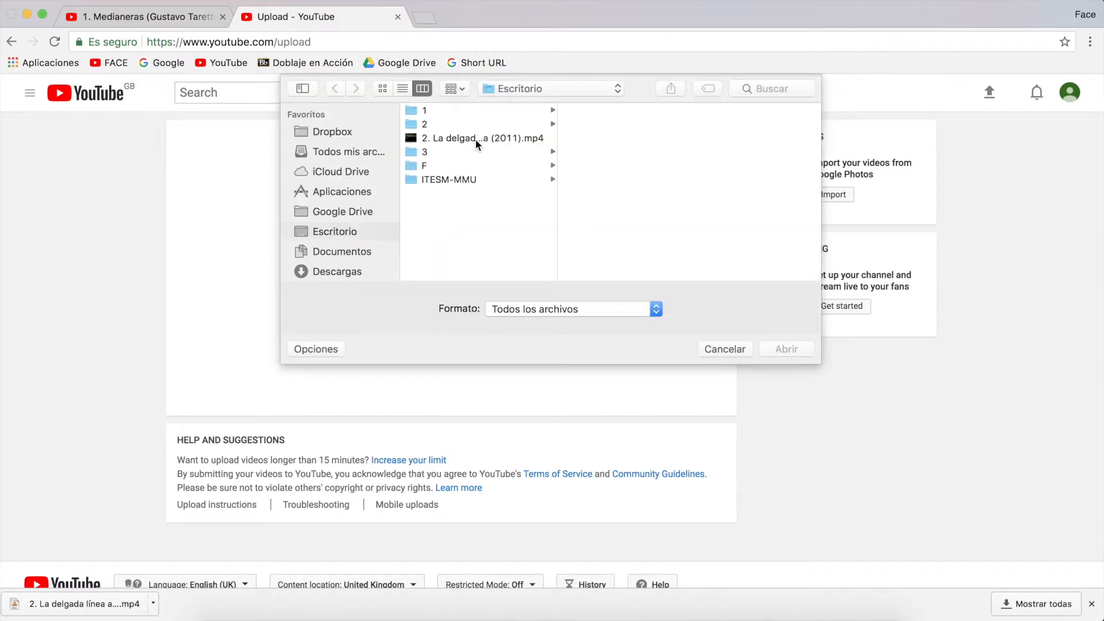
left_click(476, 139)
double_click(475, 139)
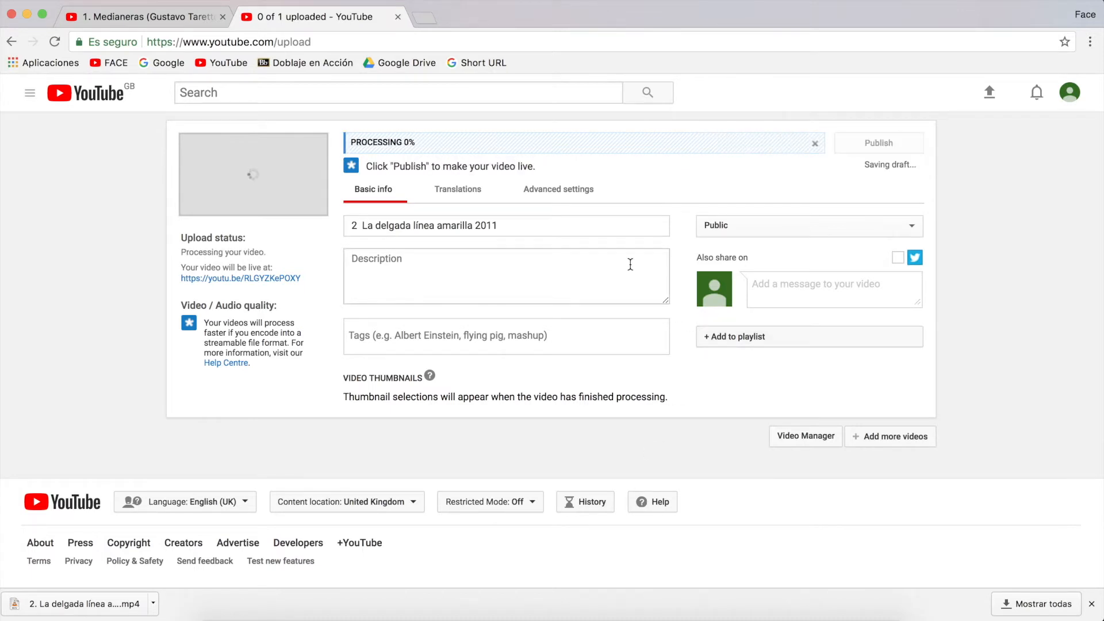
Set the video language to Spanish in the uploaded video's advanced settings
left_click(583, 200)
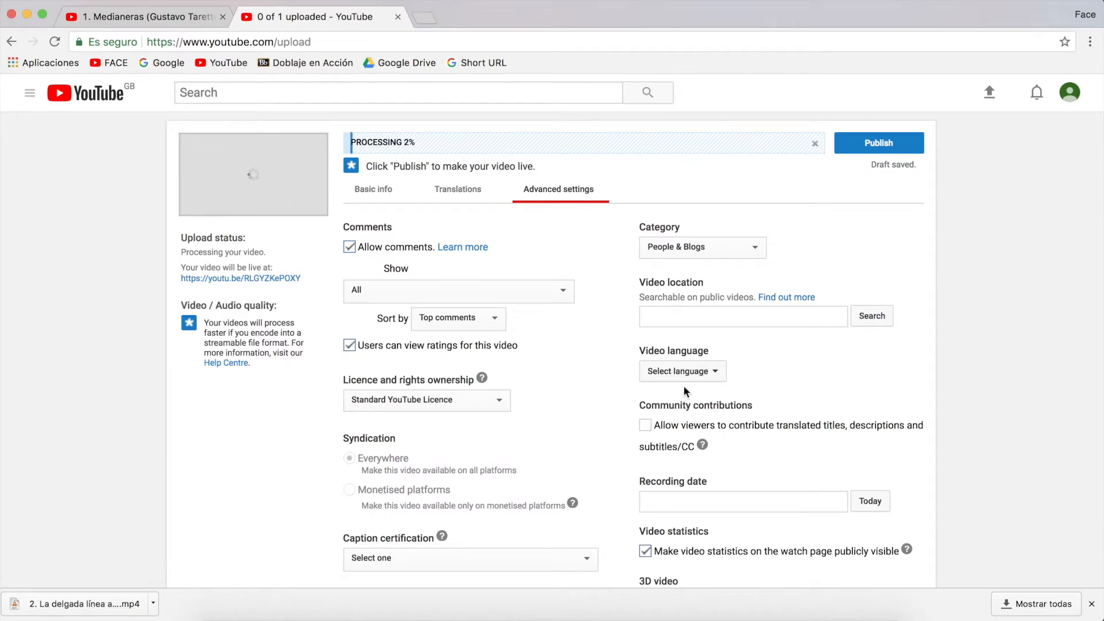
left_click(722, 378)
left_click(720, 453)
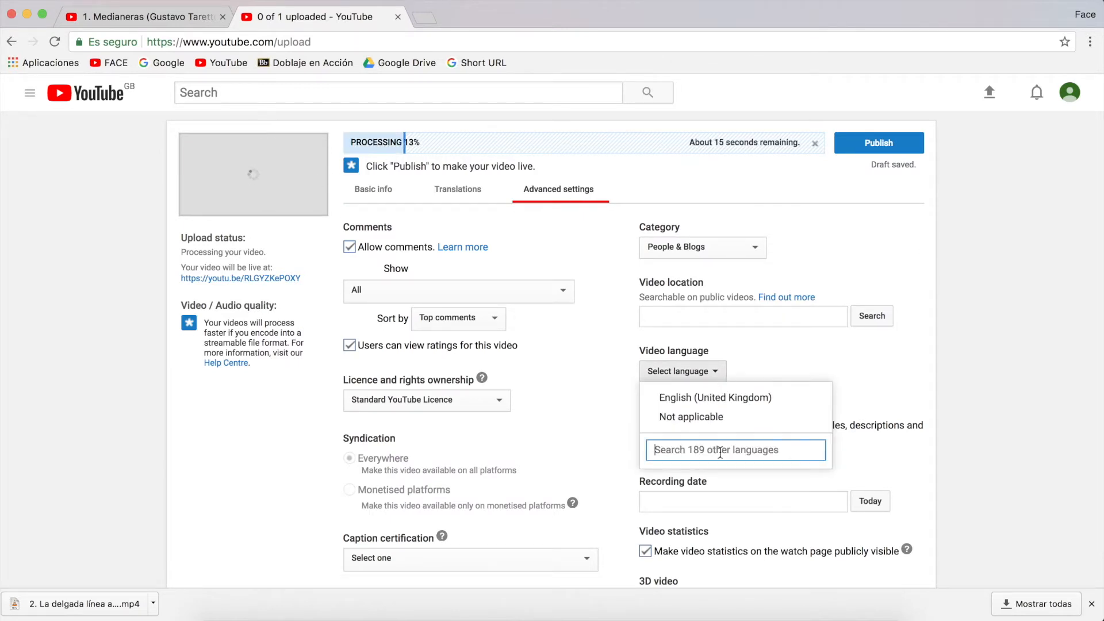
type("sp")
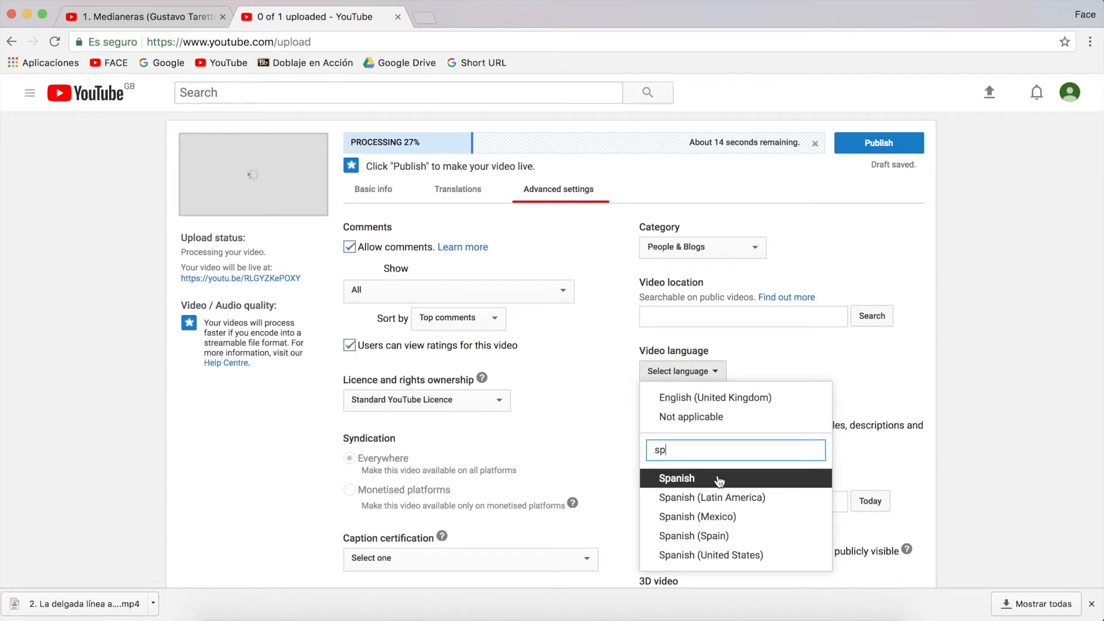
left_click(719, 480)
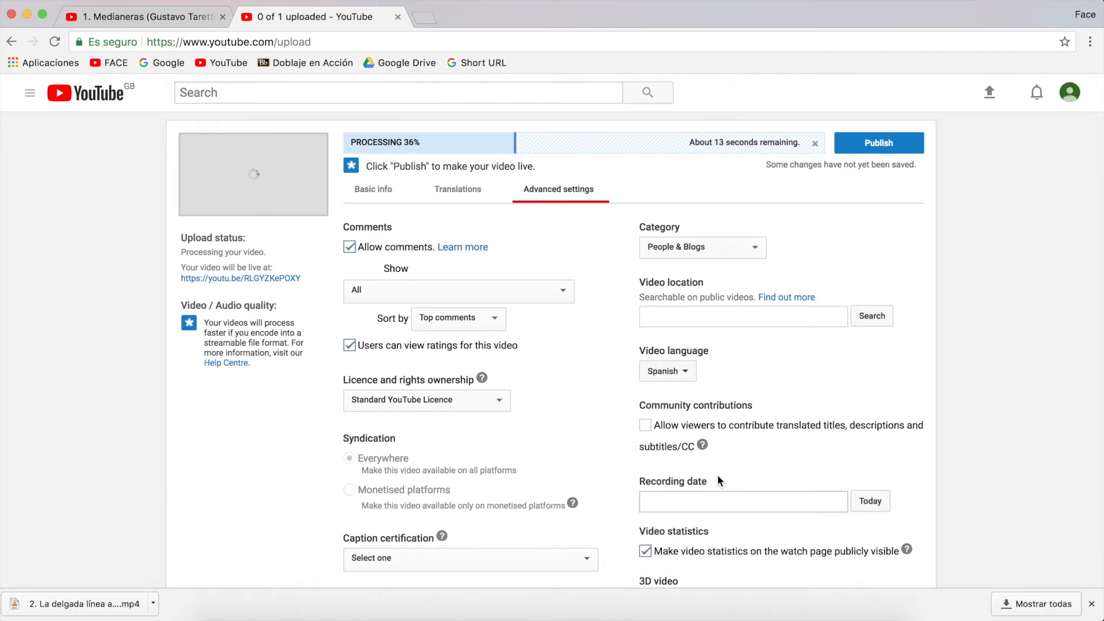
Return to the basic information and publish the uploaded video
left_click(373, 190)
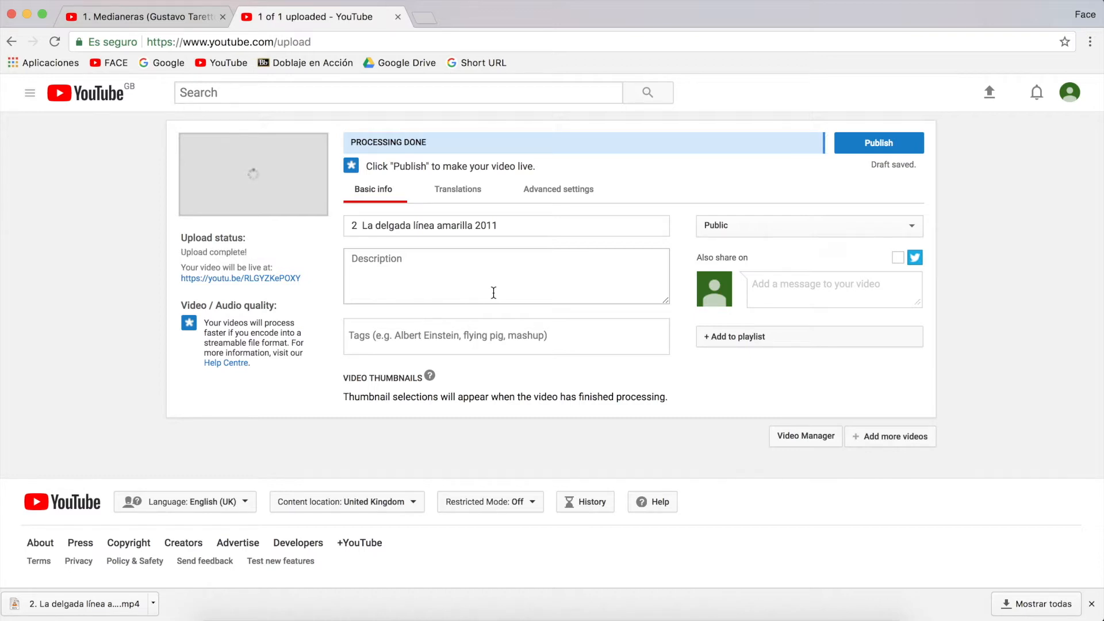
left_click(869, 155)
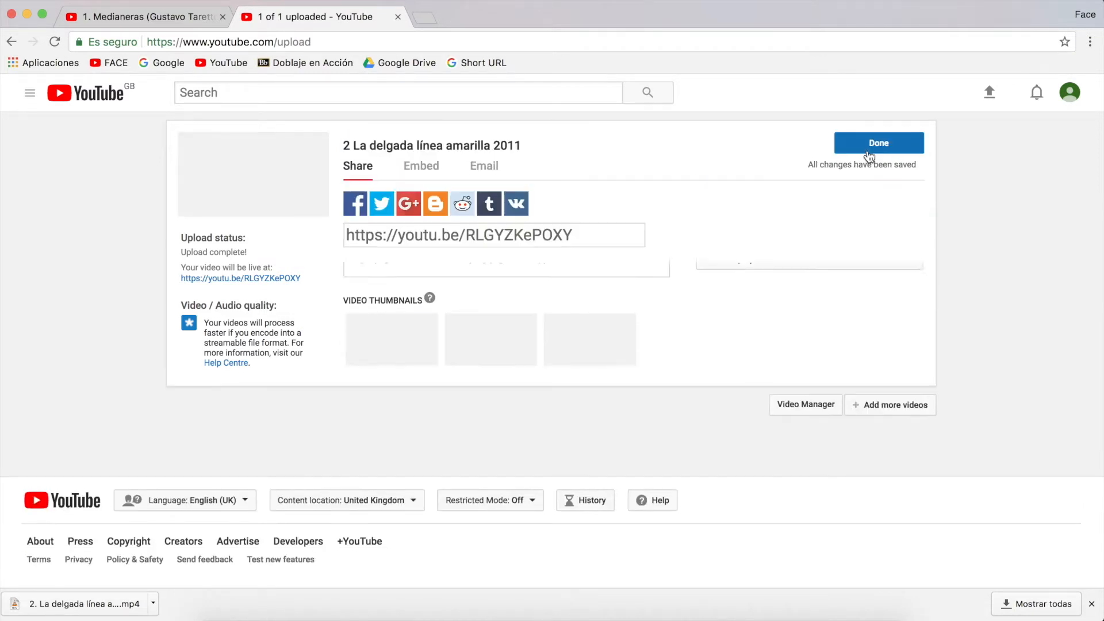
left_click(871, 148)
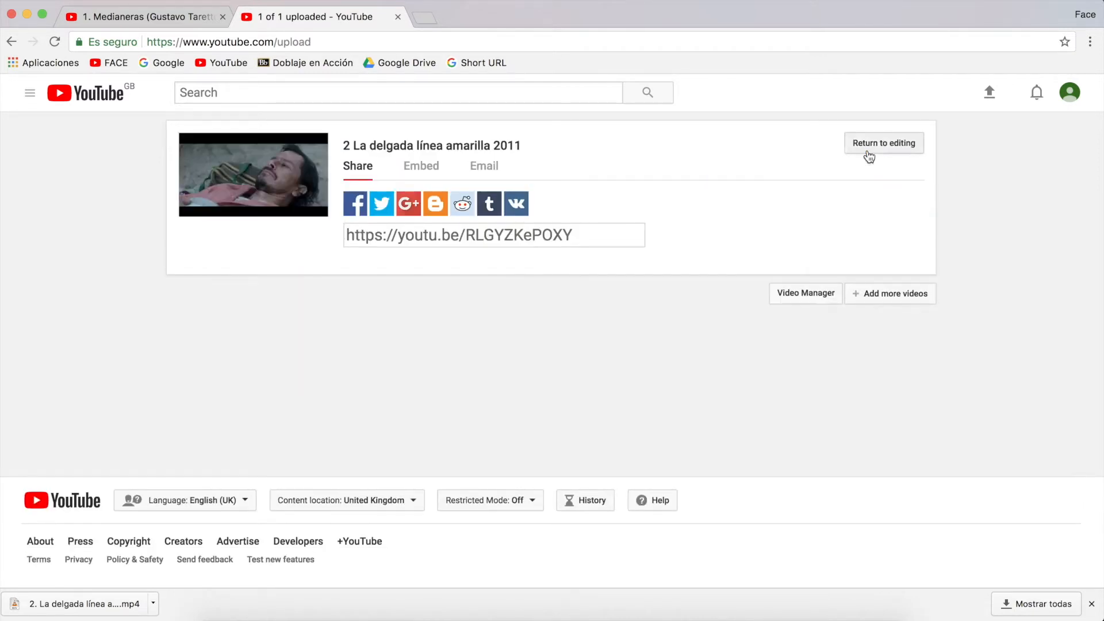
Open the published video's watch page in a new tab and show the account options
left_click(408, 148)
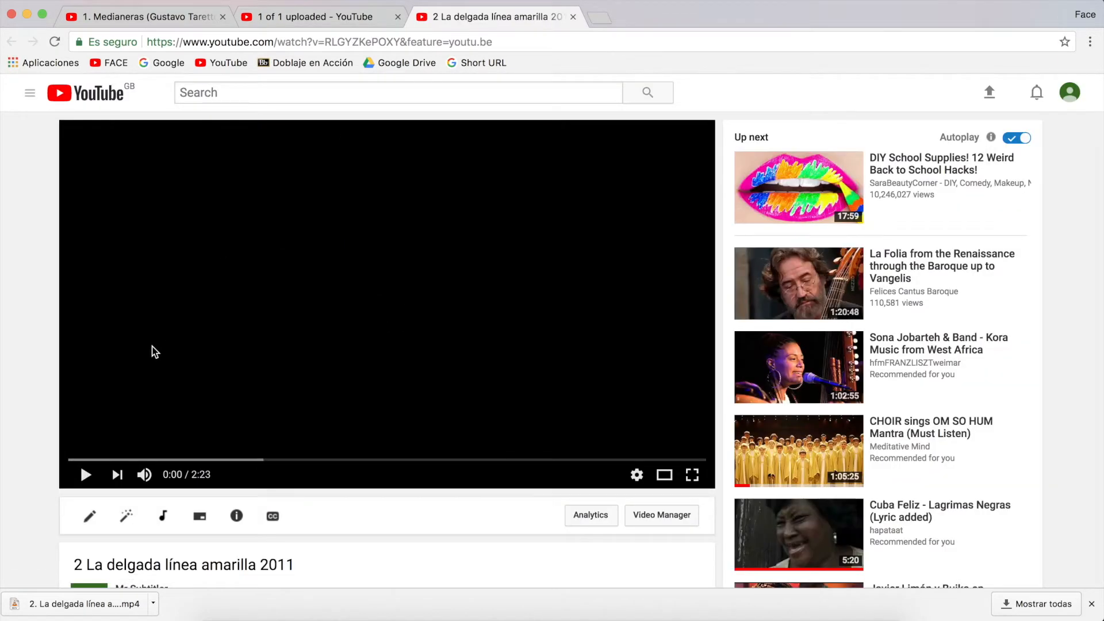
left_click(1071, 94)
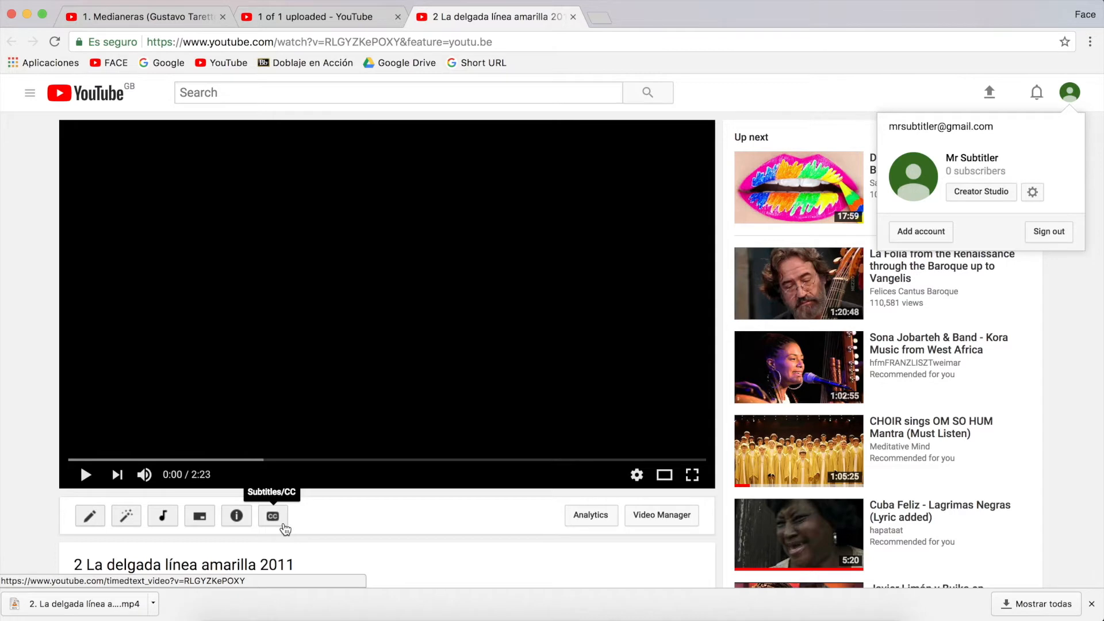
Open the video's subtitle management and start creating new Spanish subtitles from scratch
left_click(274, 517)
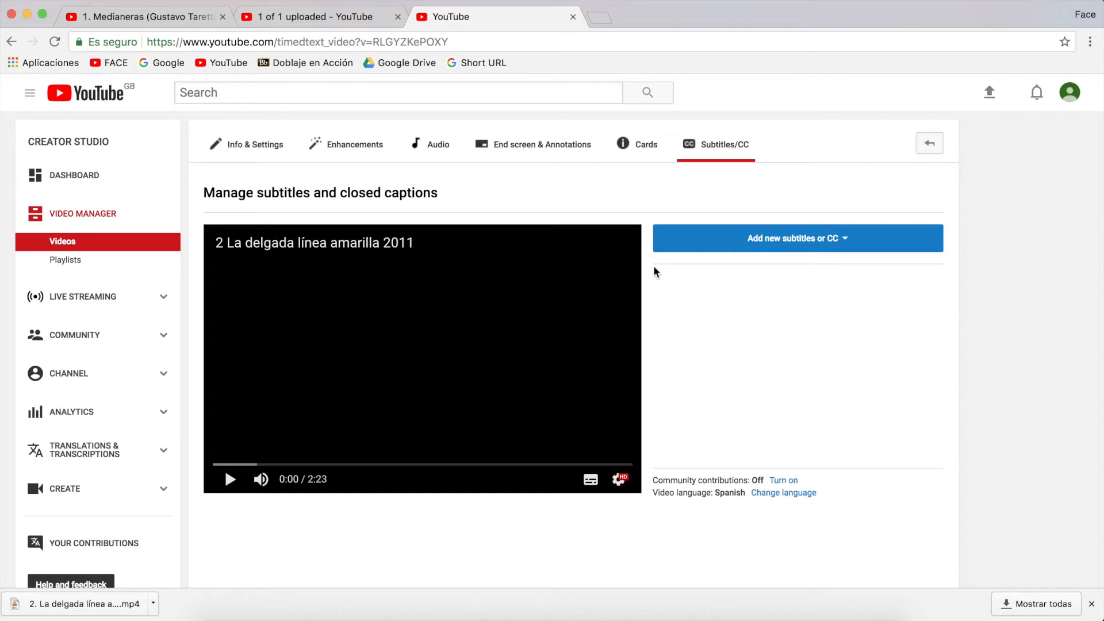
left_click(851, 239)
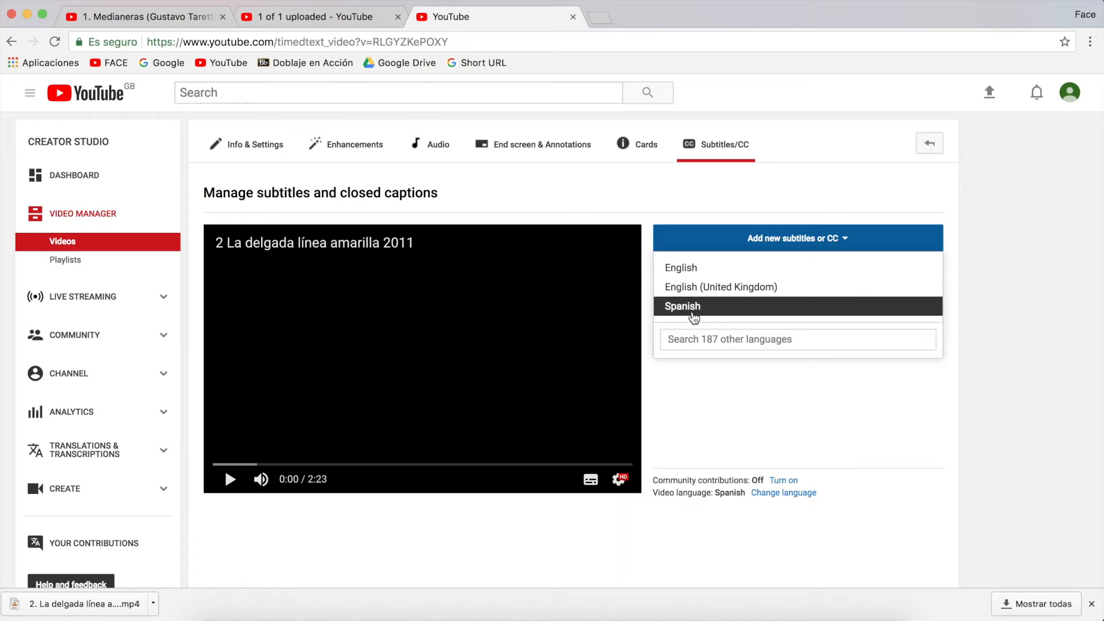
left_click(694, 307)
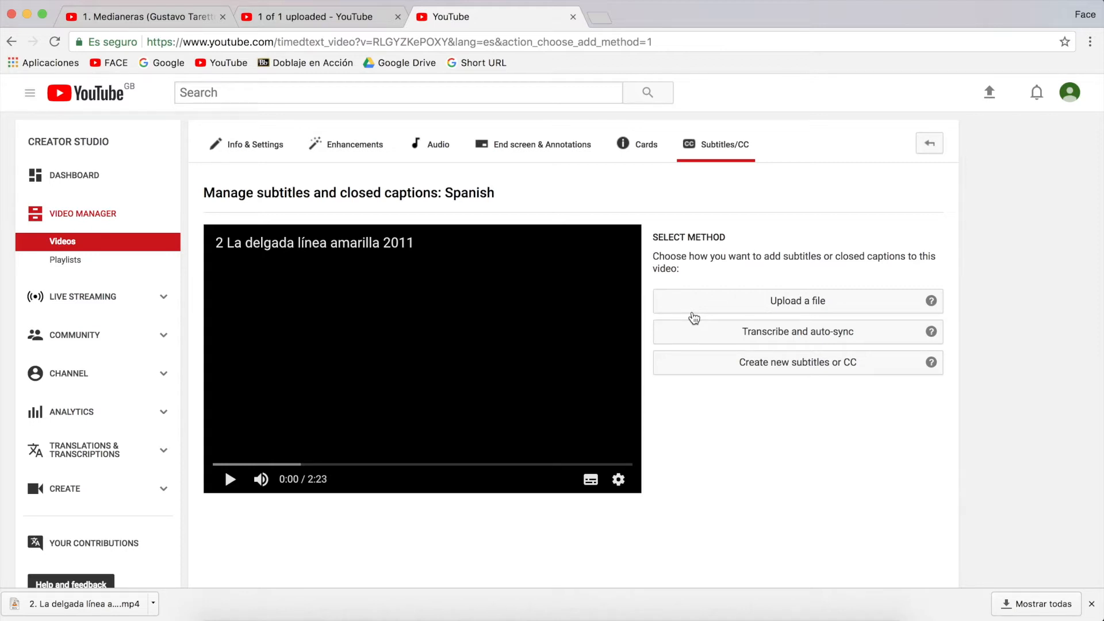
left_click(812, 371)
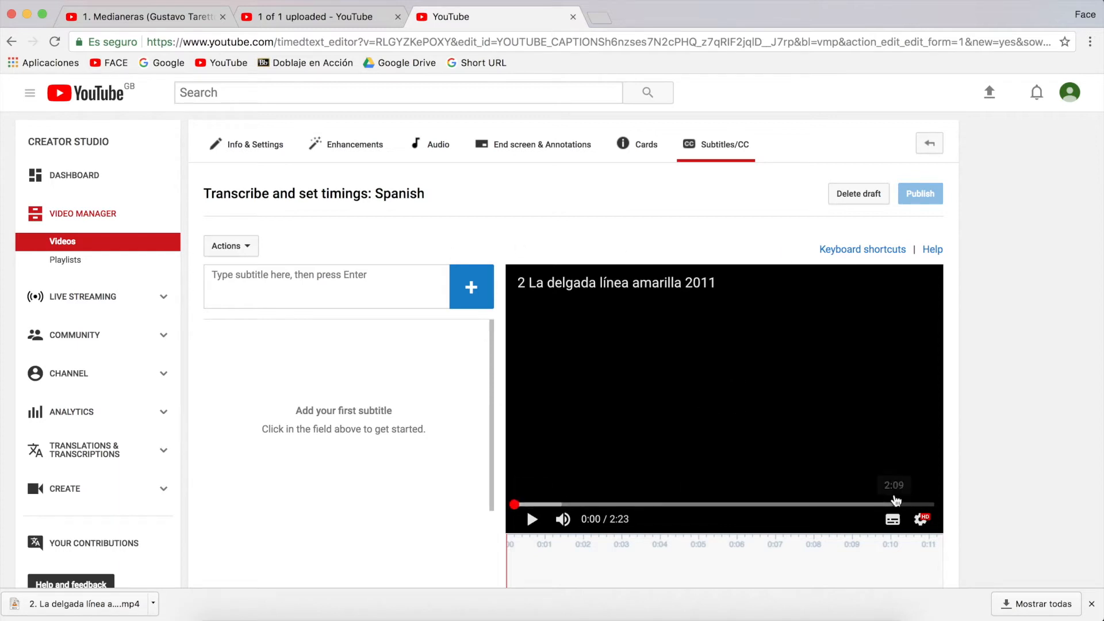
Play through the trailer's opening to locate the first spoken line, and bring the playhead back to about 0:13
scroll(588, 481, "down", 1)
scroll(588, 486, "down", 4)
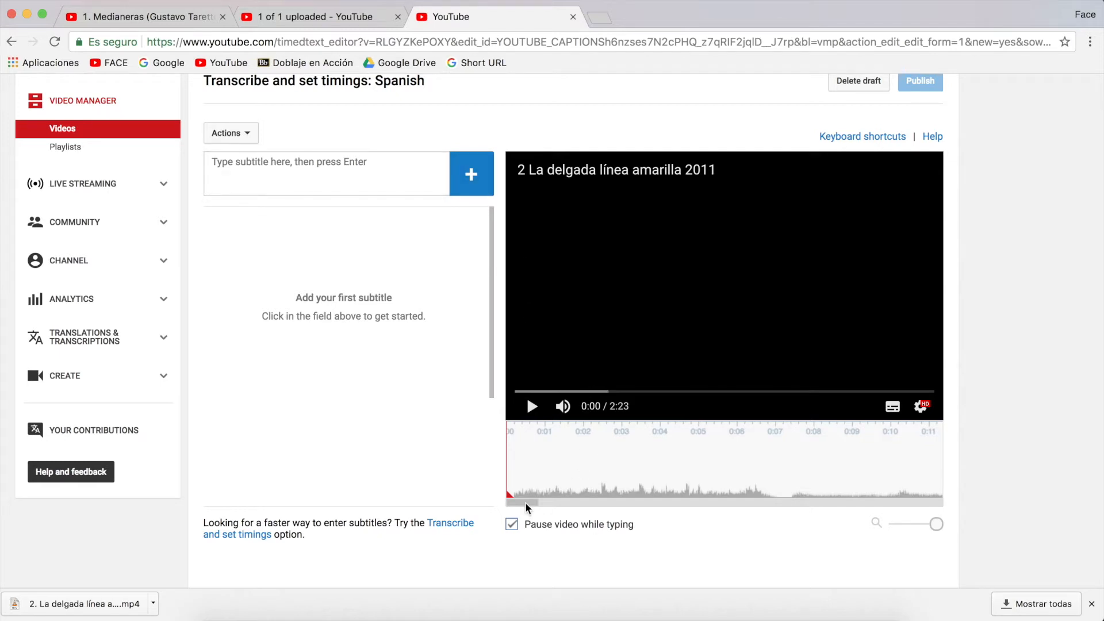
mouse_move(526, 502)
left_mouse_down()
mouse_move(736, 499)
mouse_move(523, 502)
left_mouse_up()
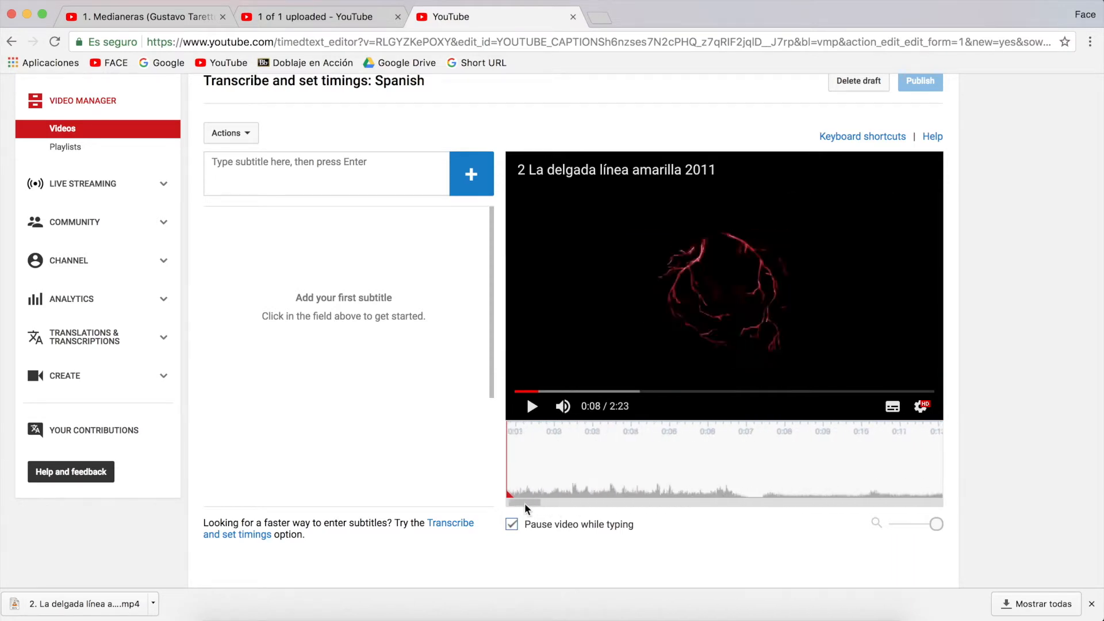
left_click(533, 406)
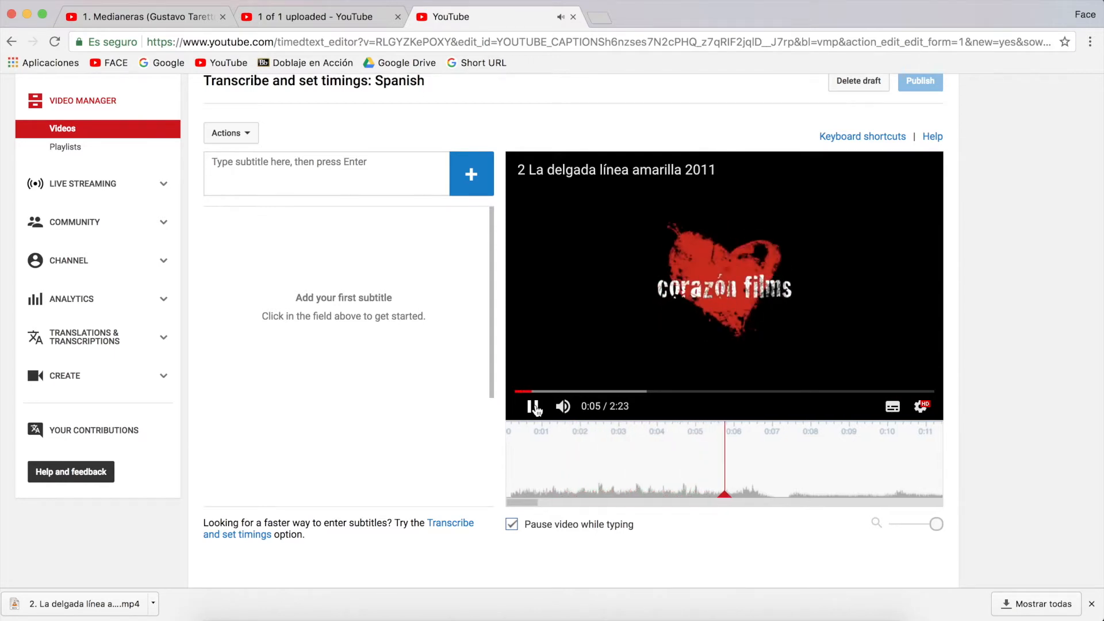
left_click(534, 407)
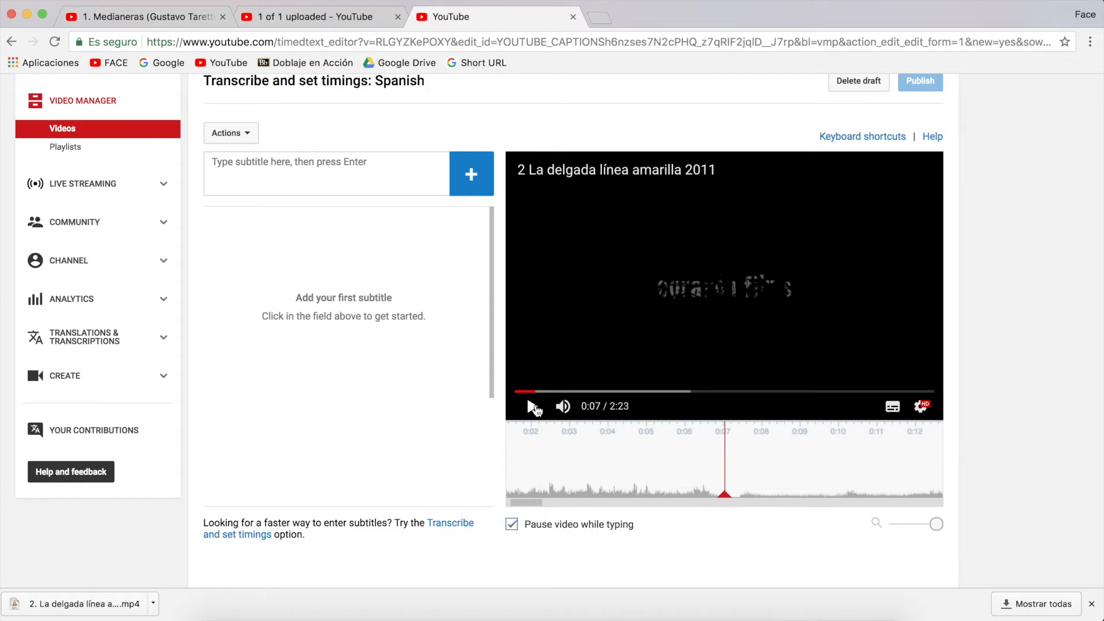
left_click(534, 408)
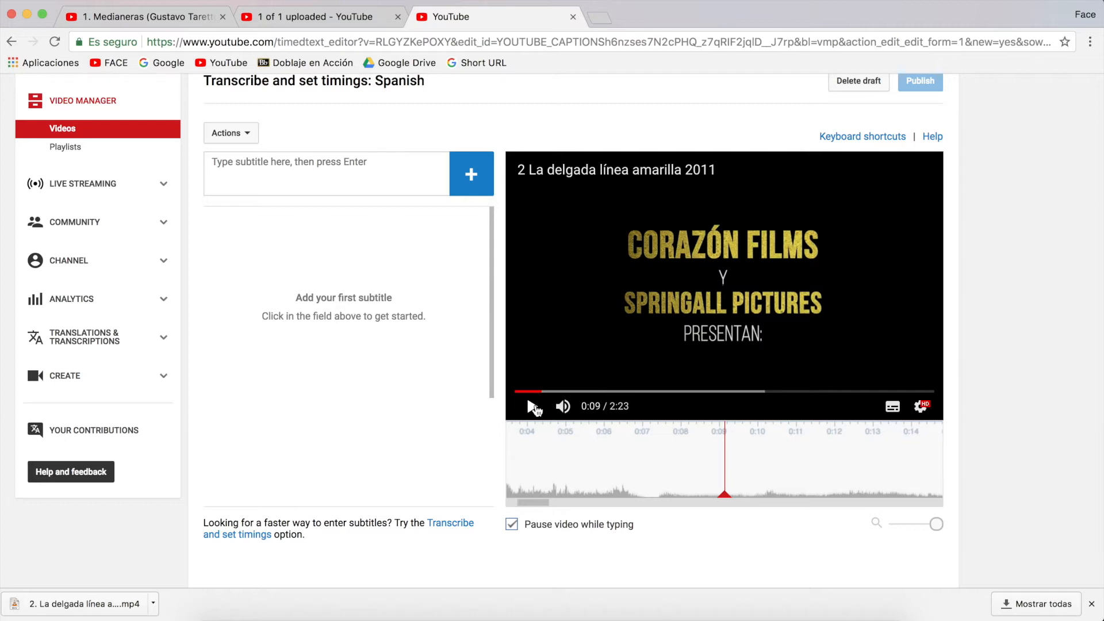
left_click(532, 407)
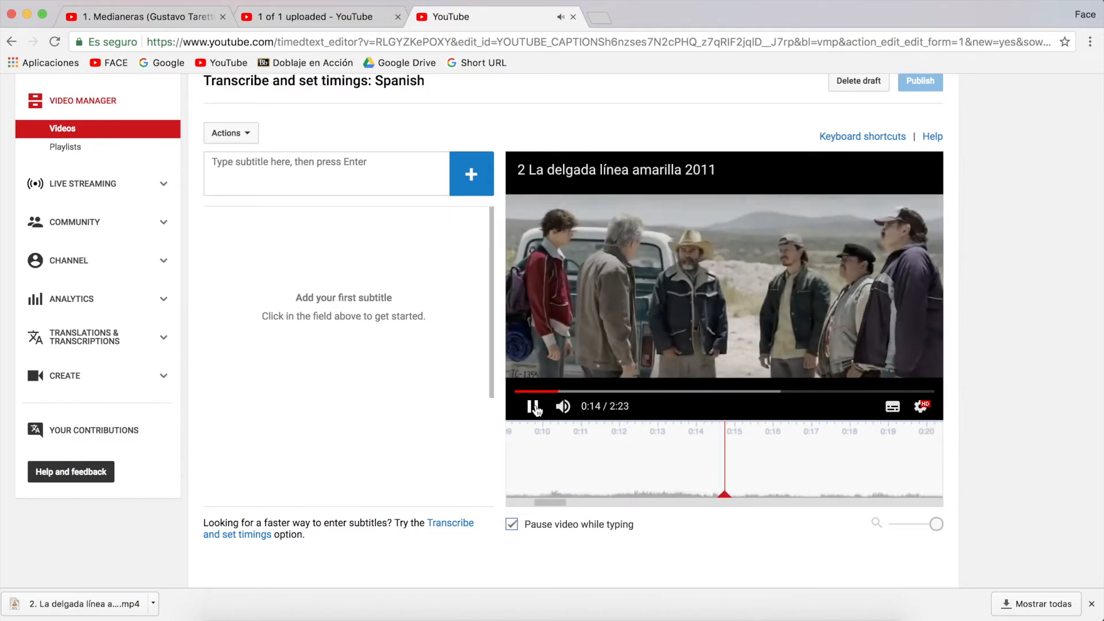
left_click(533, 407)
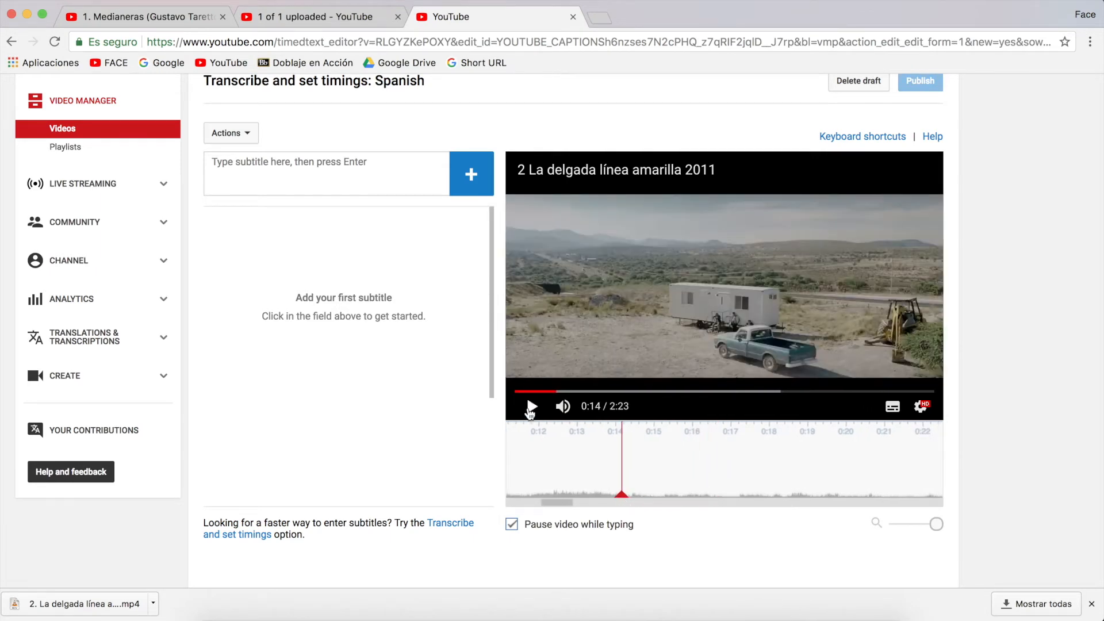
left_click(531, 406)
left_click_drag(621, 494, 550, 502)
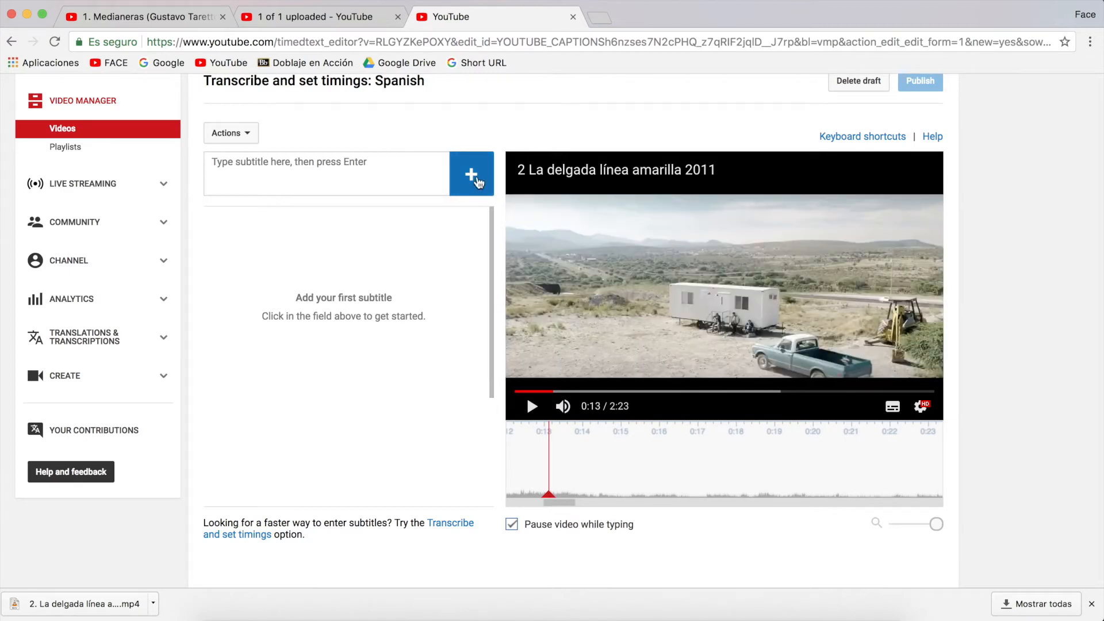
Add the first blank subtitle and adjust its timing to run from 0:13.5 to 0:16.6
left_click(473, 177)
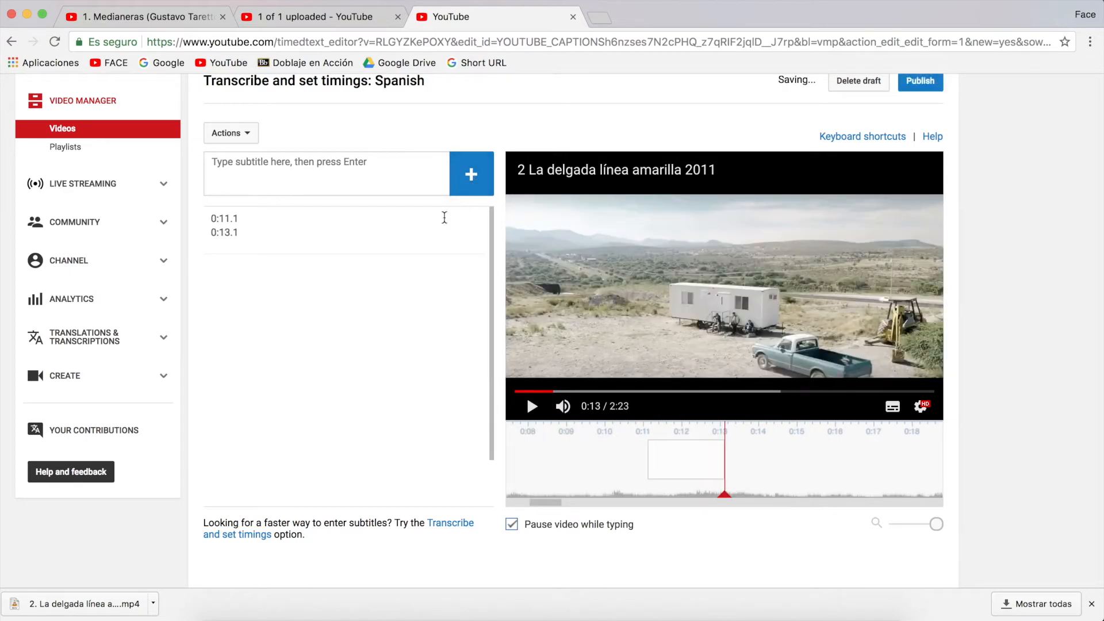
left_click(649, 459)
mouse_move(649, 459)
left_mouse_down()
mouse_move(669, 455)
mouse_move(651, 457)
left_mouse_up()
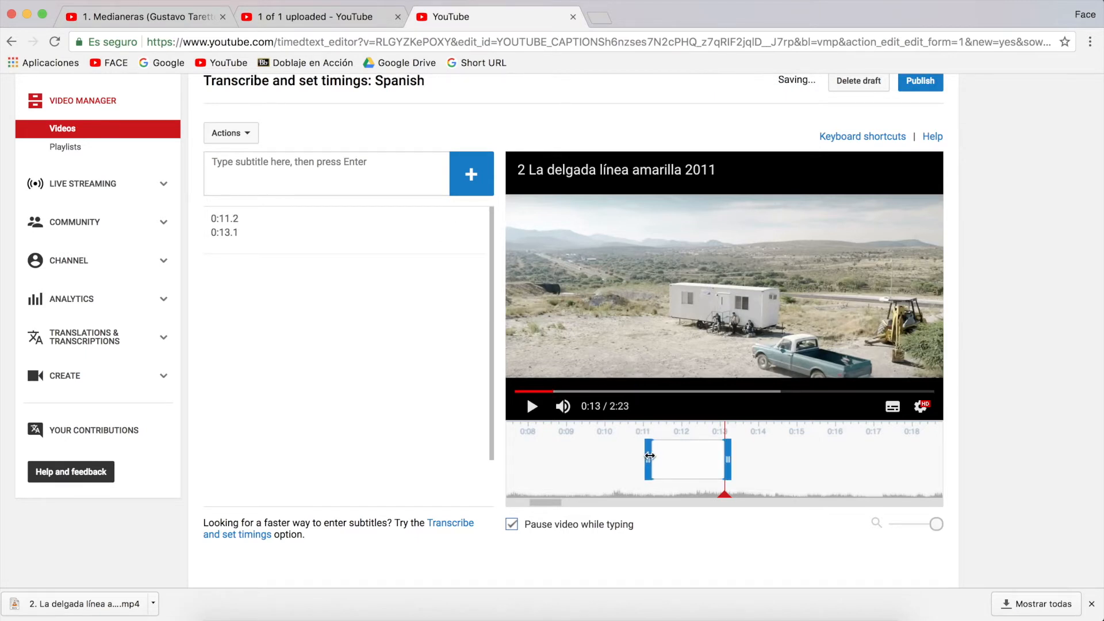
left_click(725, 460)
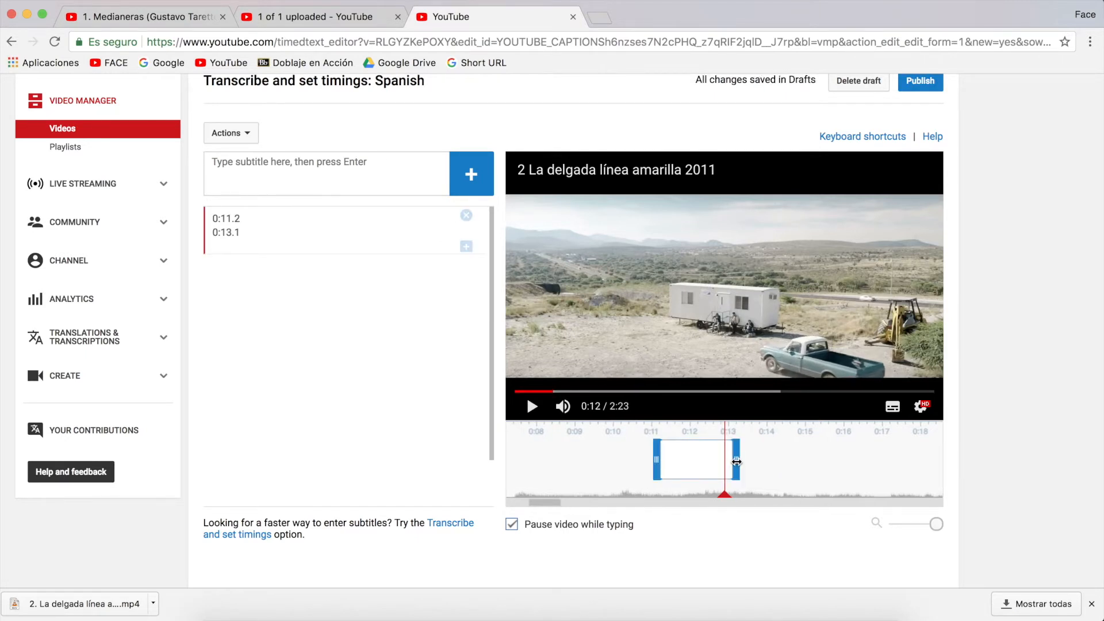
left_click_drag(737, 461, 776, 463)
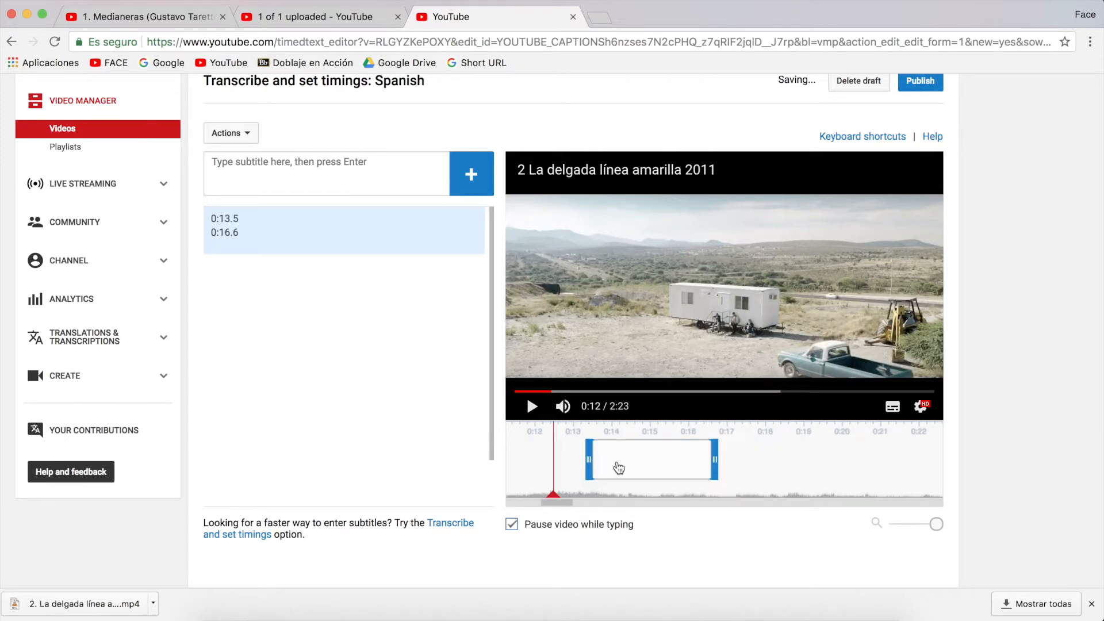
Enter the first subtitle on two lines: "Bueno, ya estamos completos." and "Toño es el encargado de la obra."
left_click(619, 469)
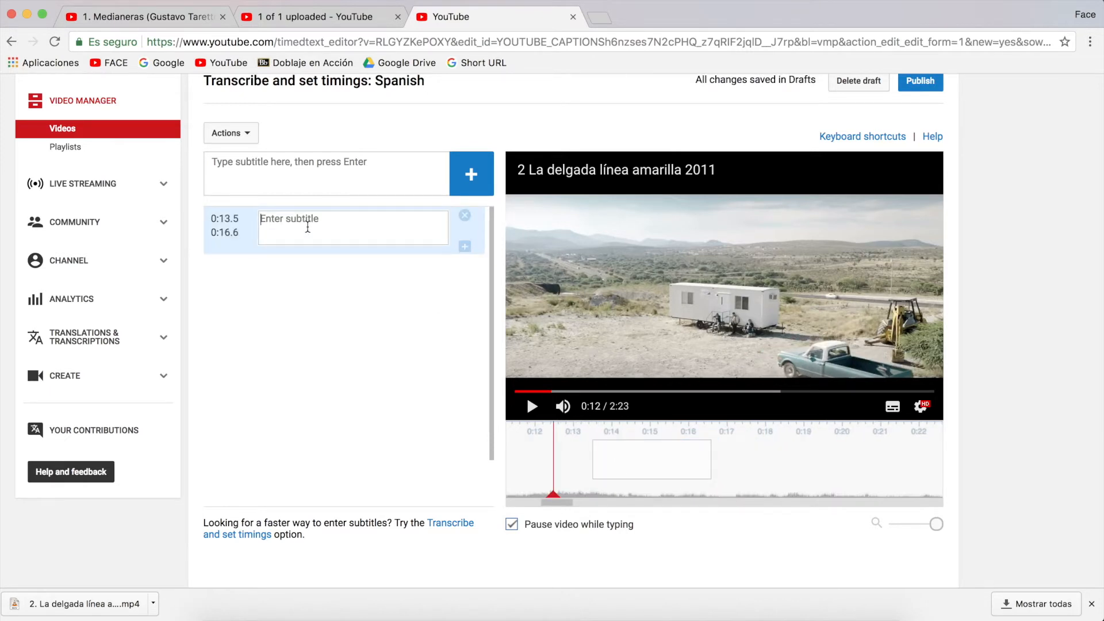
type("Bueno, ya estamos complet")
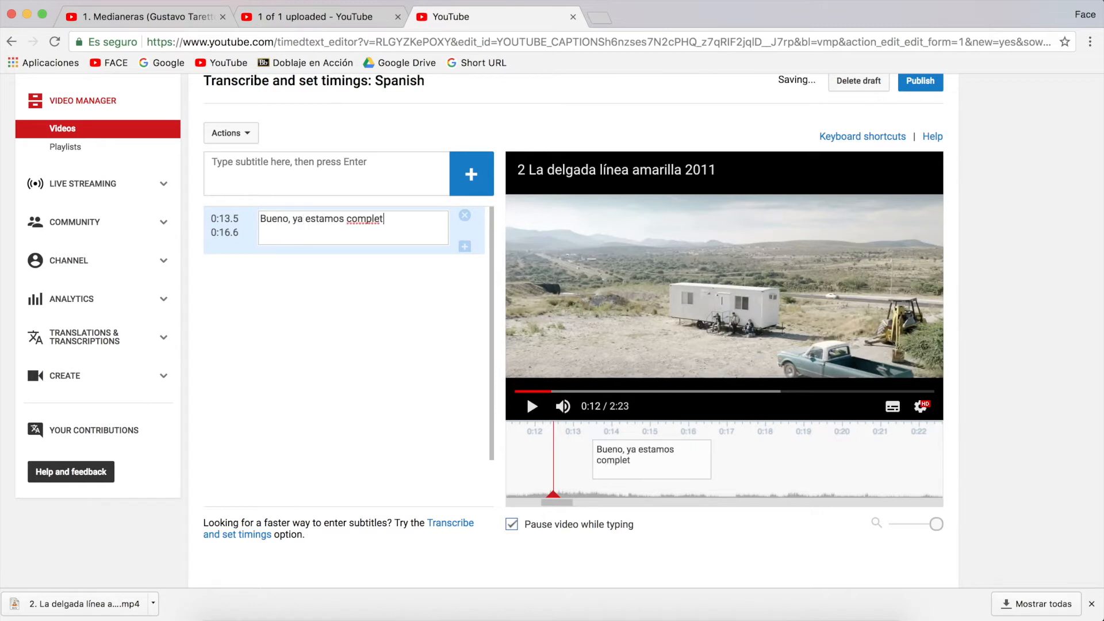
type("os.")
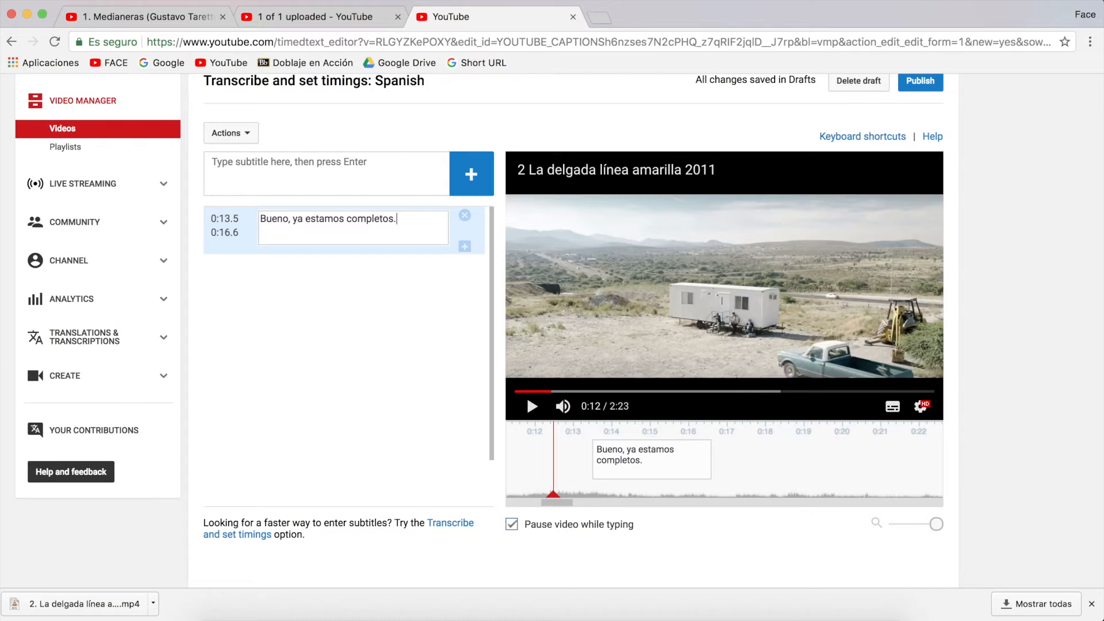
key("shift+Return")
type("Toño ")
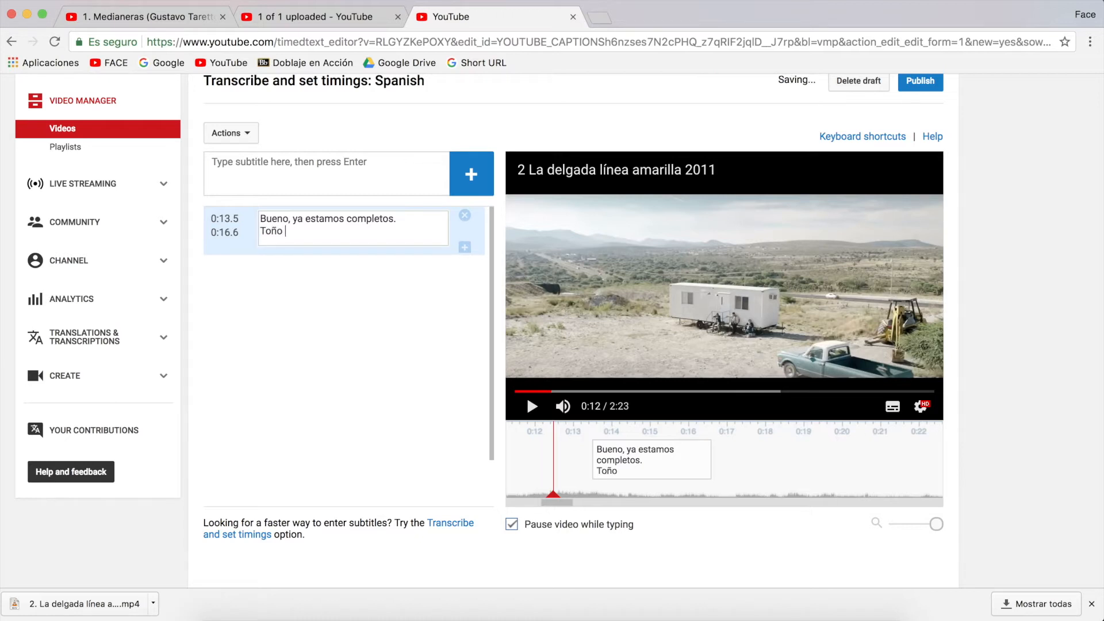
type("es el encarga")
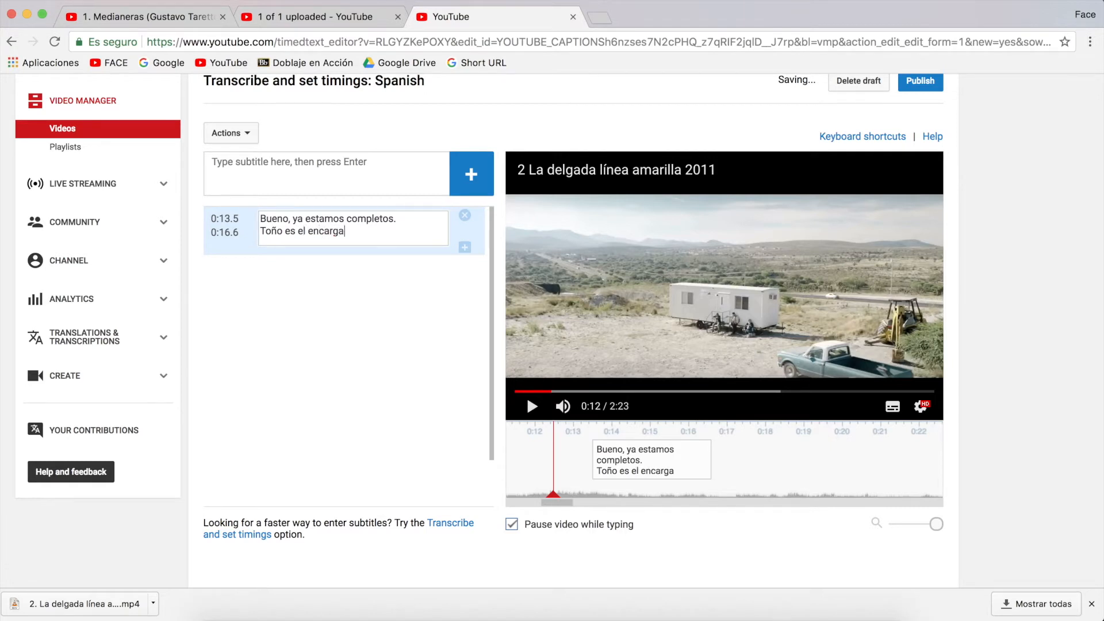
type("do de la obra.")
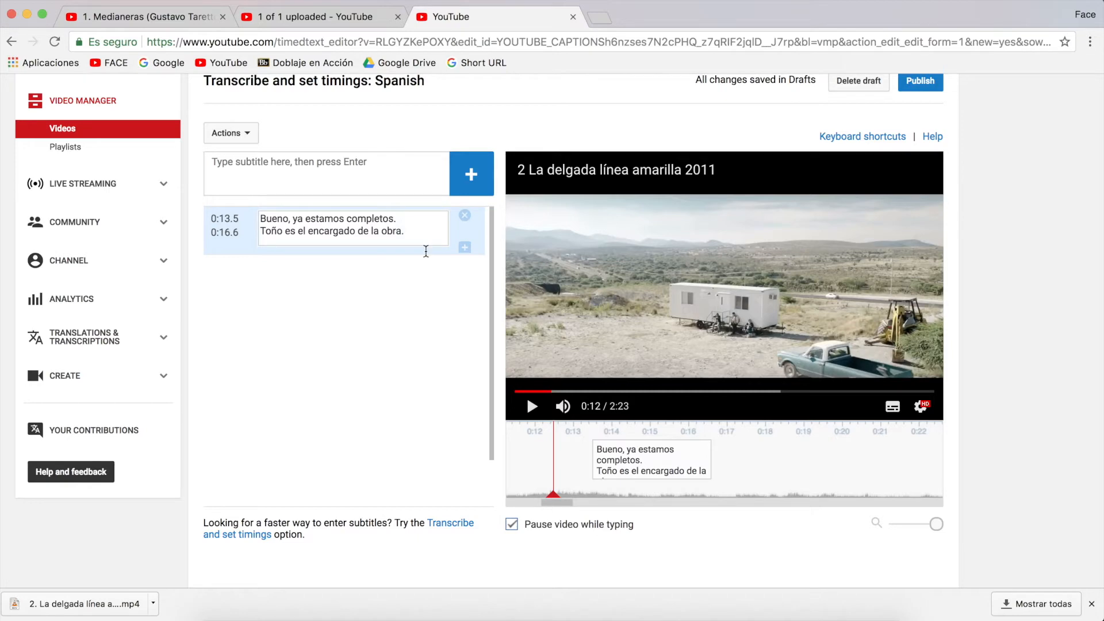
Play the trailer to about 0:21, add a second blank subtitle and extend it to span 0:17.3 to 0:21.0
left_click(533, 406)
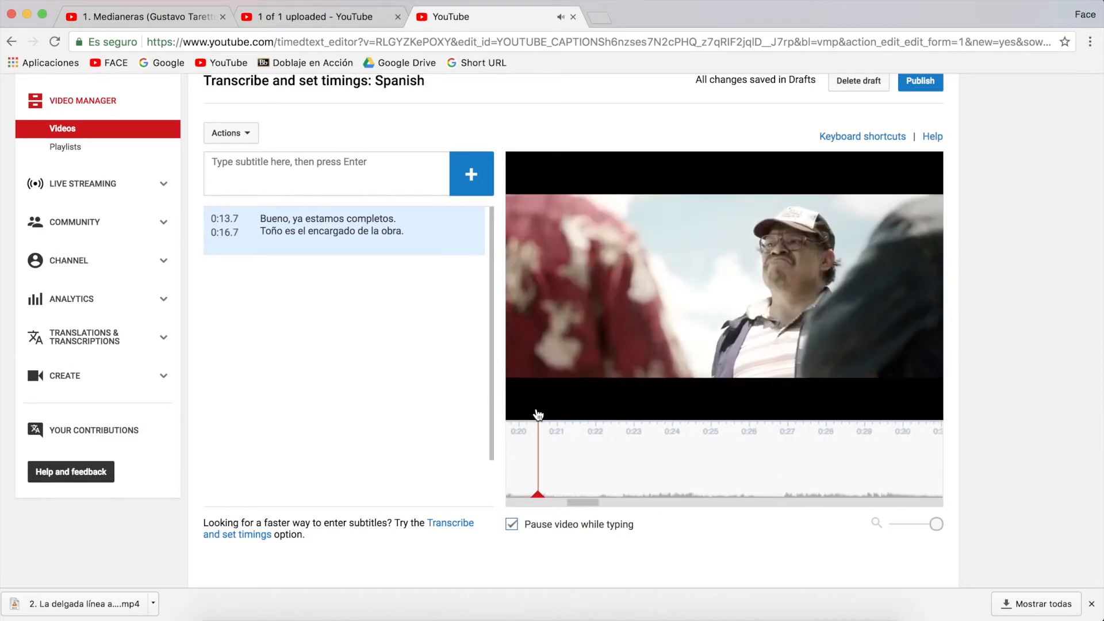
left_click(533, 407)
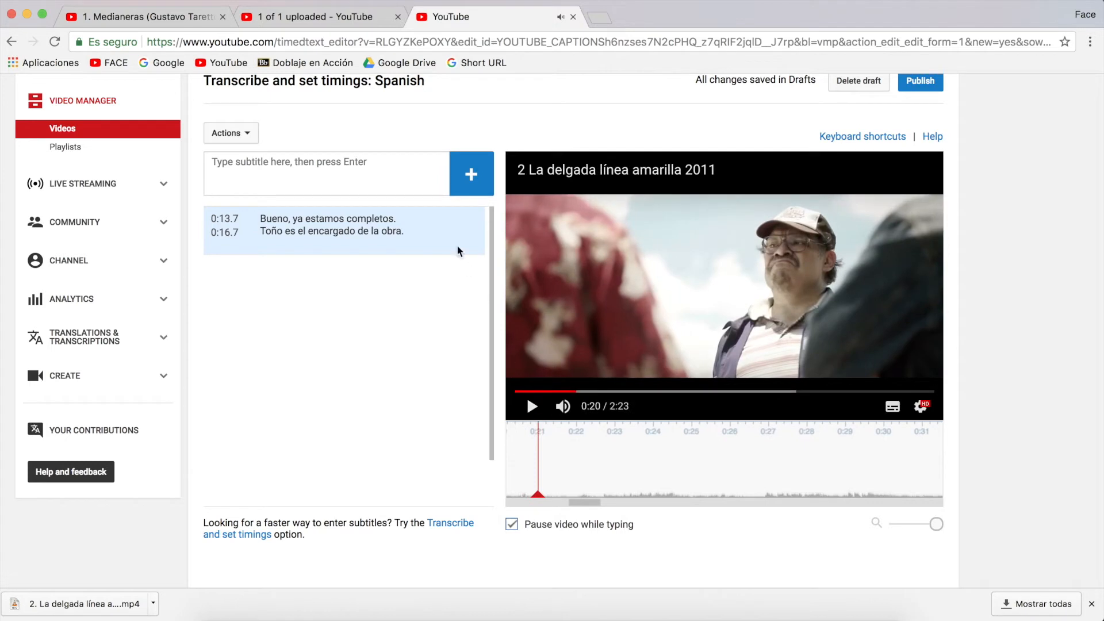
left_click(463, 186)
left_click(671, 468)
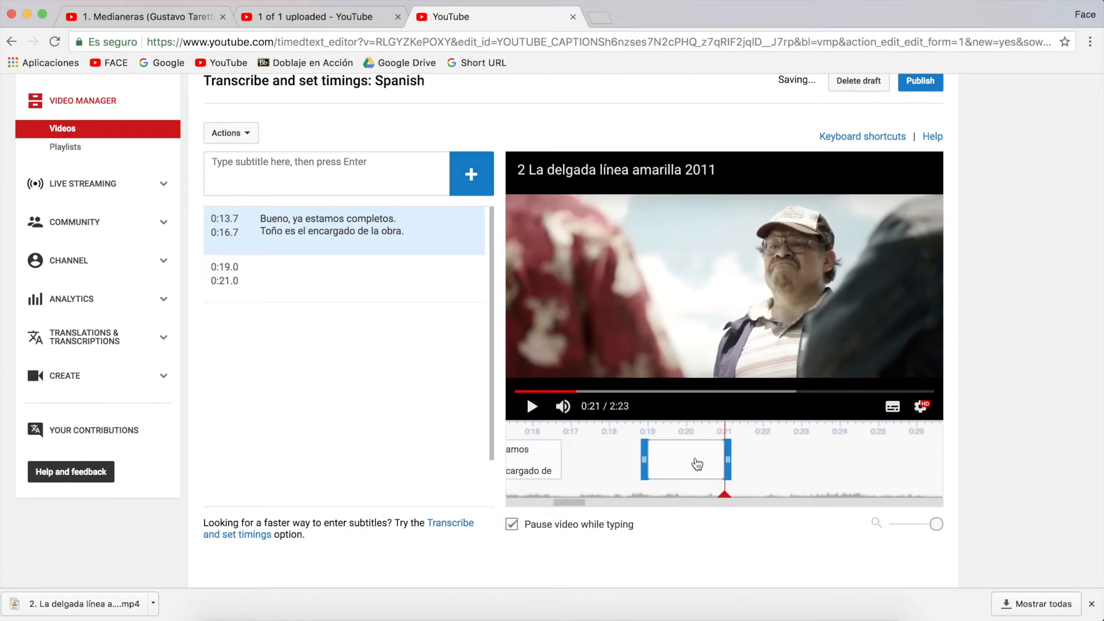
left_click_drag(623, 455, 581, 452)
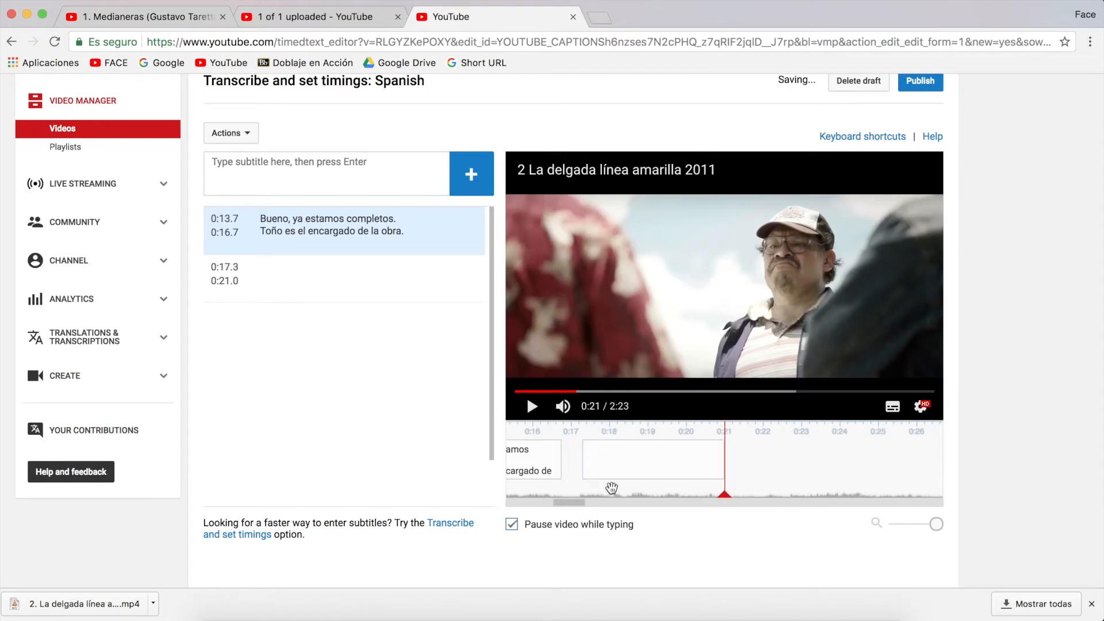
Replay the second subtitle's passage and enter its text "Él les va a decir qué, cómo, cuándo y dónde."
left_click_drag(724, 499, 584, 502)
left_click(532, 407)
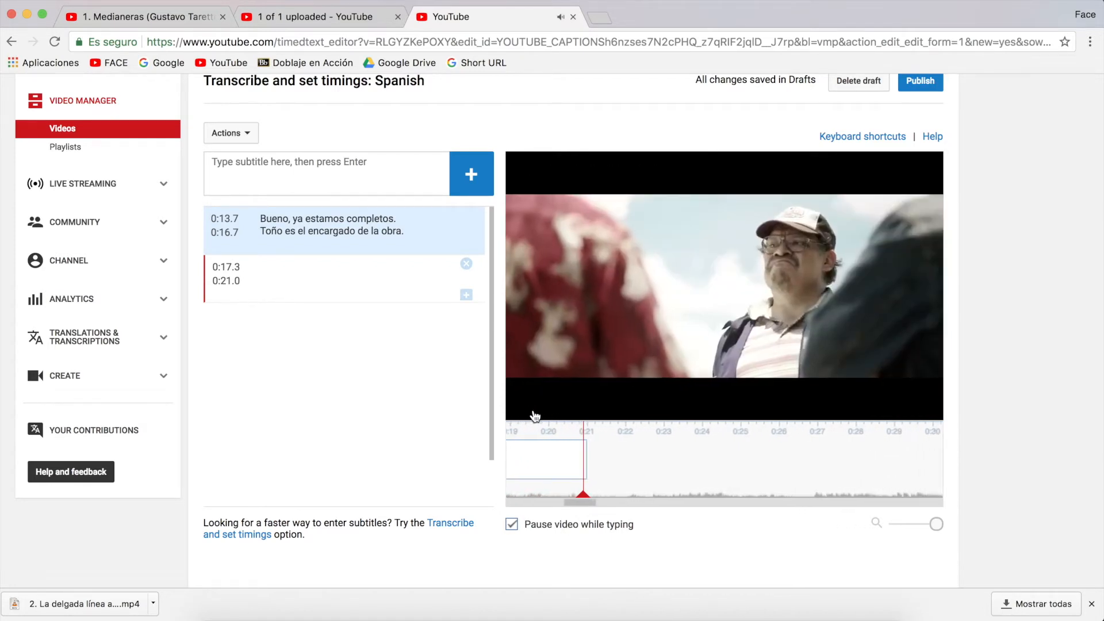
left_click(533, 412)
left_click(567, 465)
left_click(360, 278)
type("´Él les va a decir qué, cómo , cuánd")
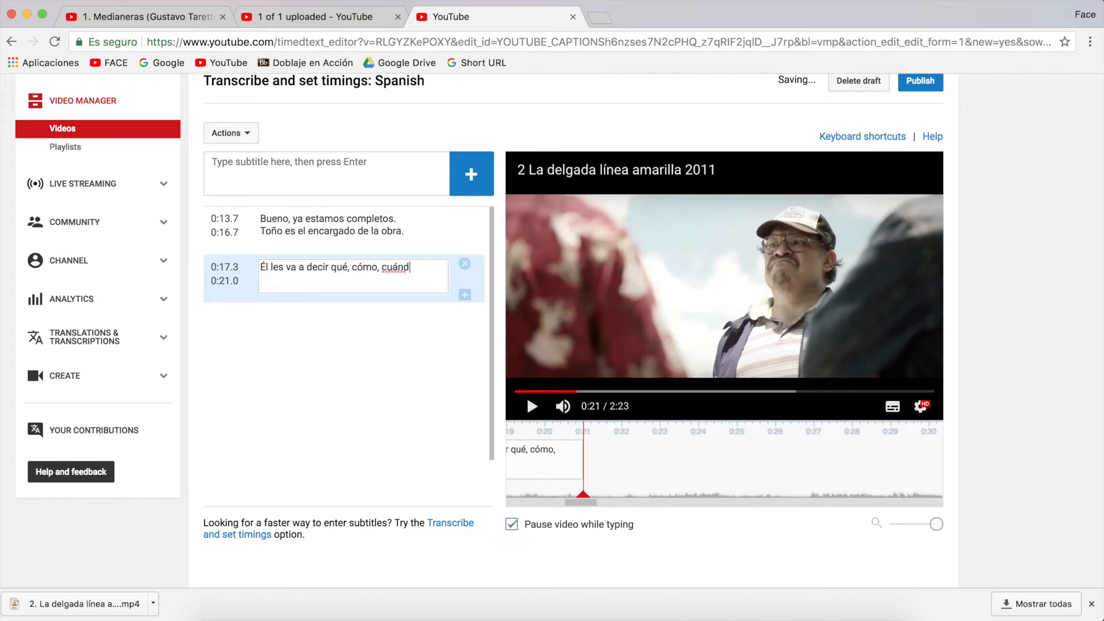
type("o y dónde.")
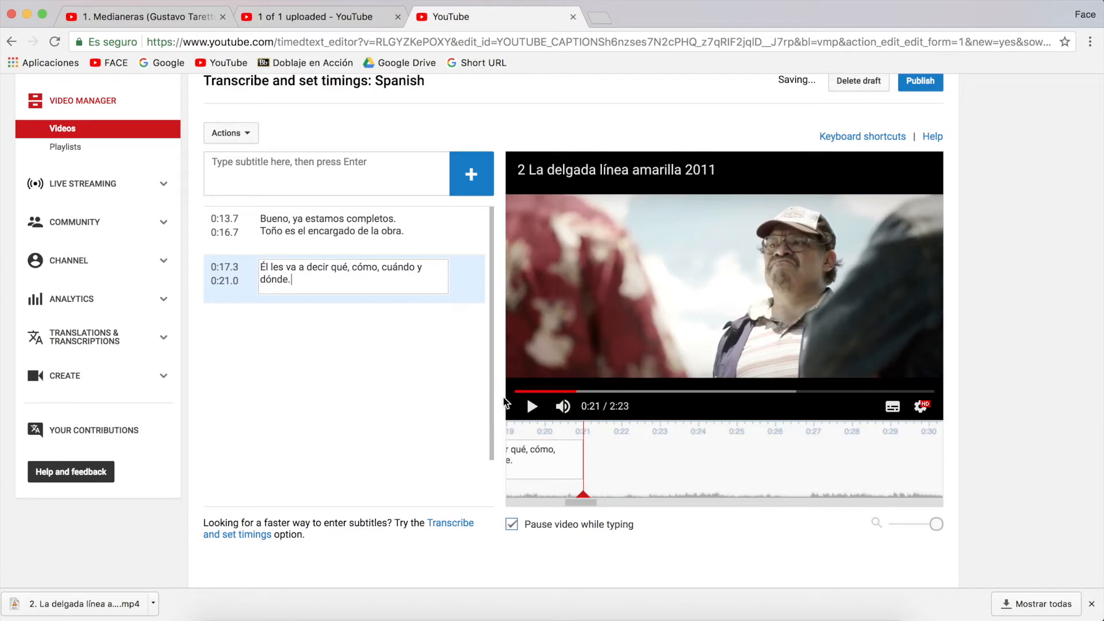
Split the second subtitle into two lines after "qué," so the second line starts with "cómo"
left_click(352, 270)
key("BackSpace")
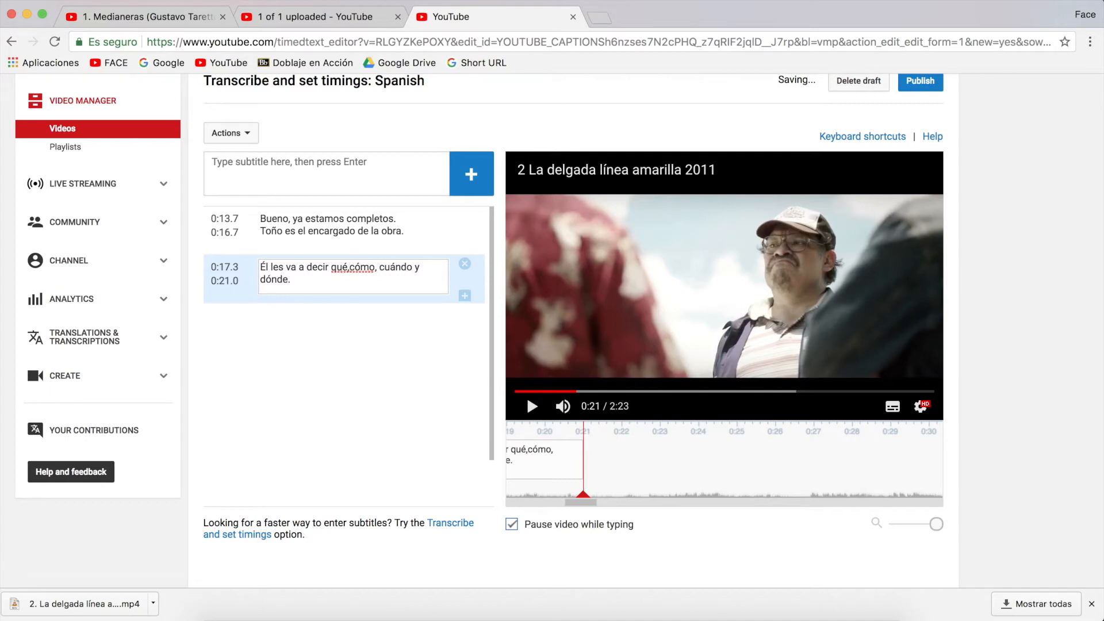
key("shift+Return")
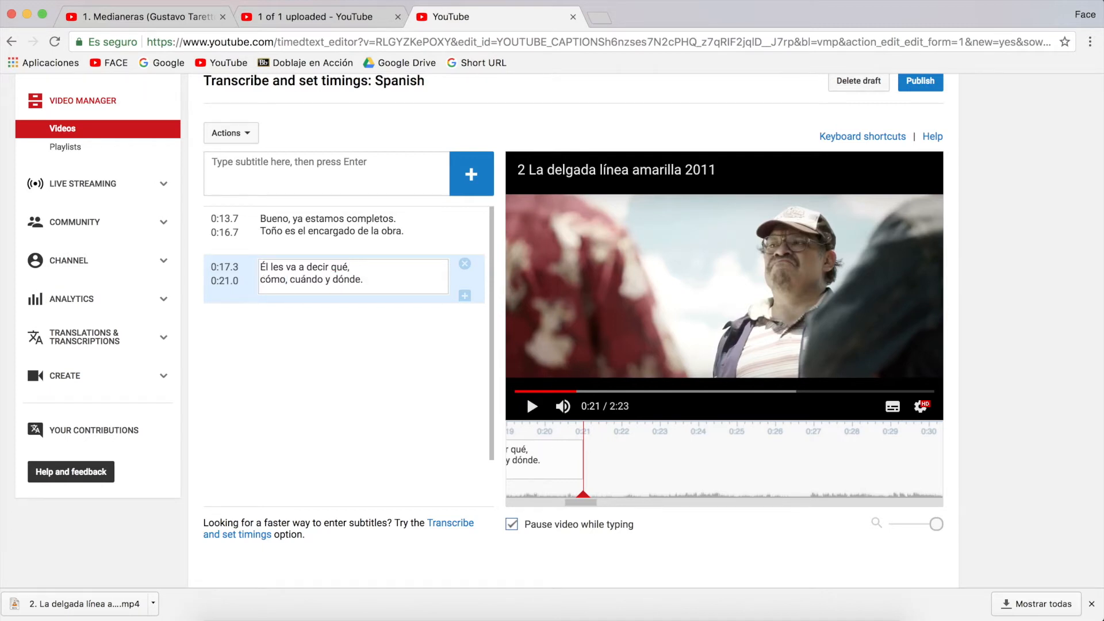
Replay the second subtitle's passage from about 0:17 to check its timing and line split
left_click_drag(577, 500, 564, 502)
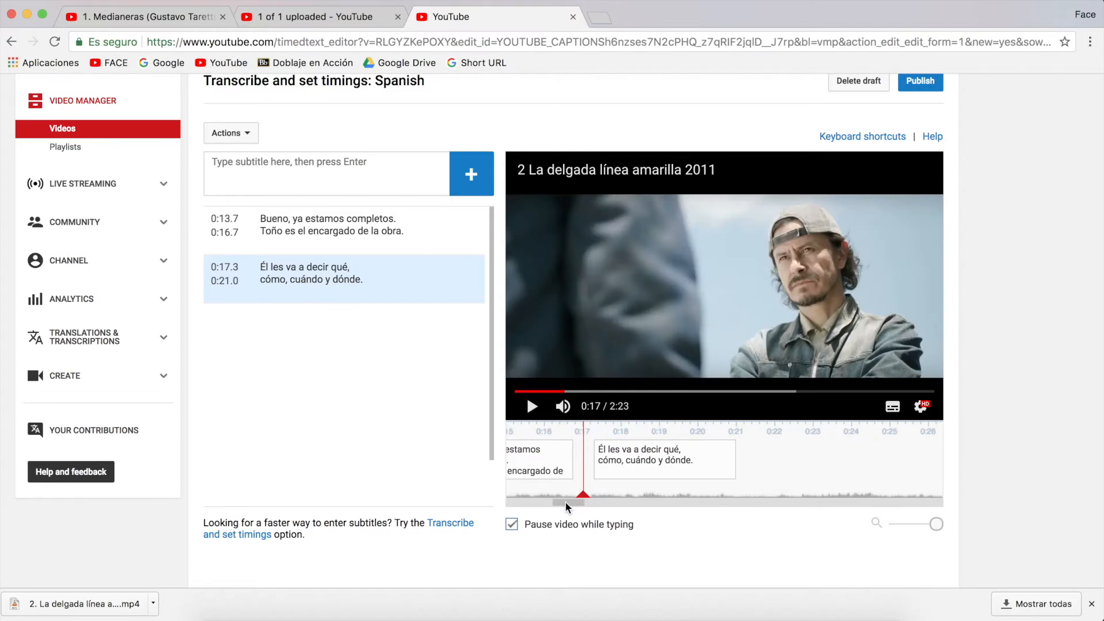
left_click(533, 407)
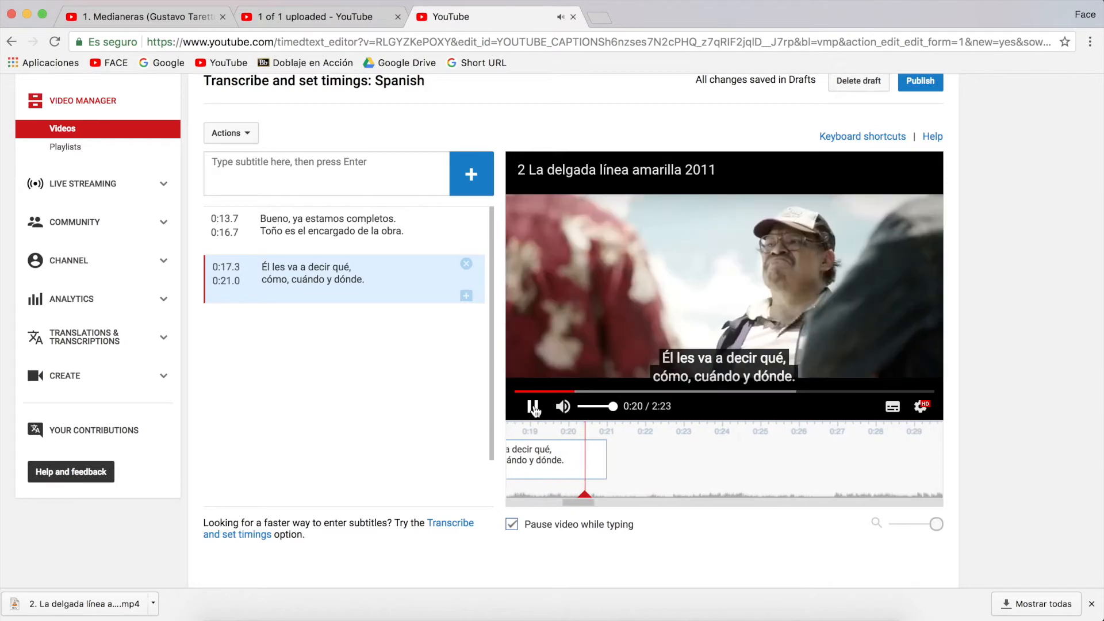
left_click(534, 407)
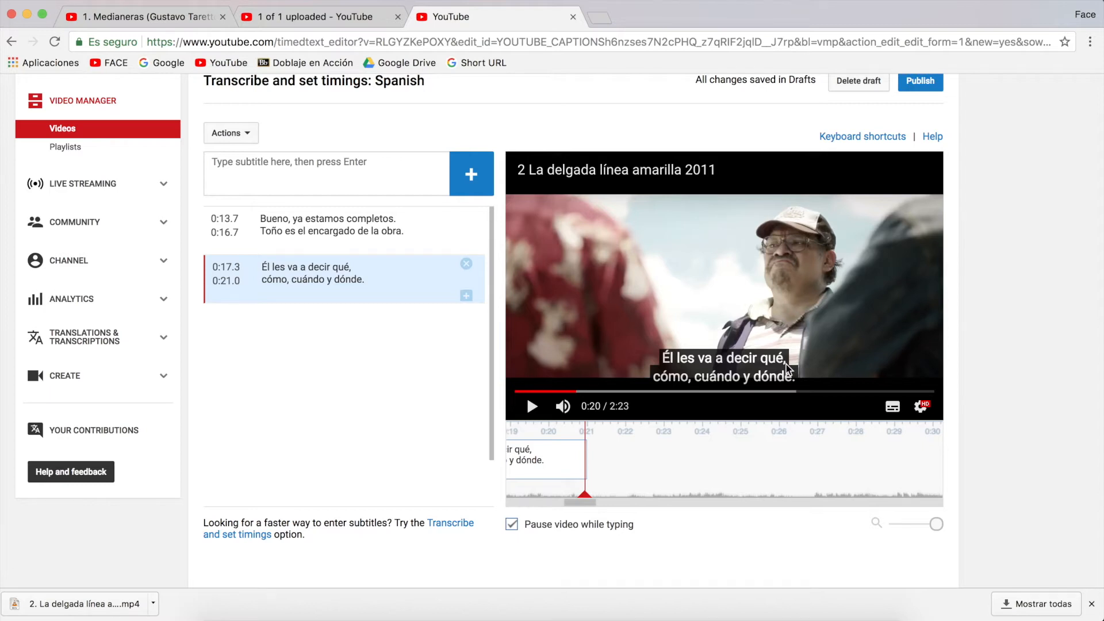
Play the trailer to about 0:26, add a third blank subtitle and extend it to span 0:22.1 to 0:26.2
left_click(532, 407)
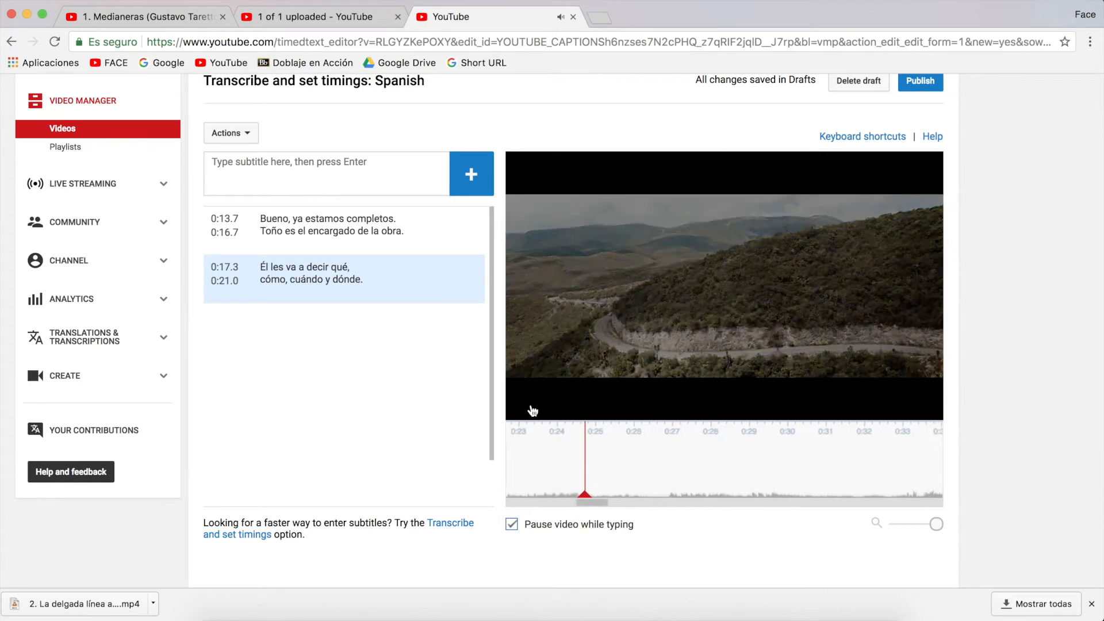
left_click(532, 408)
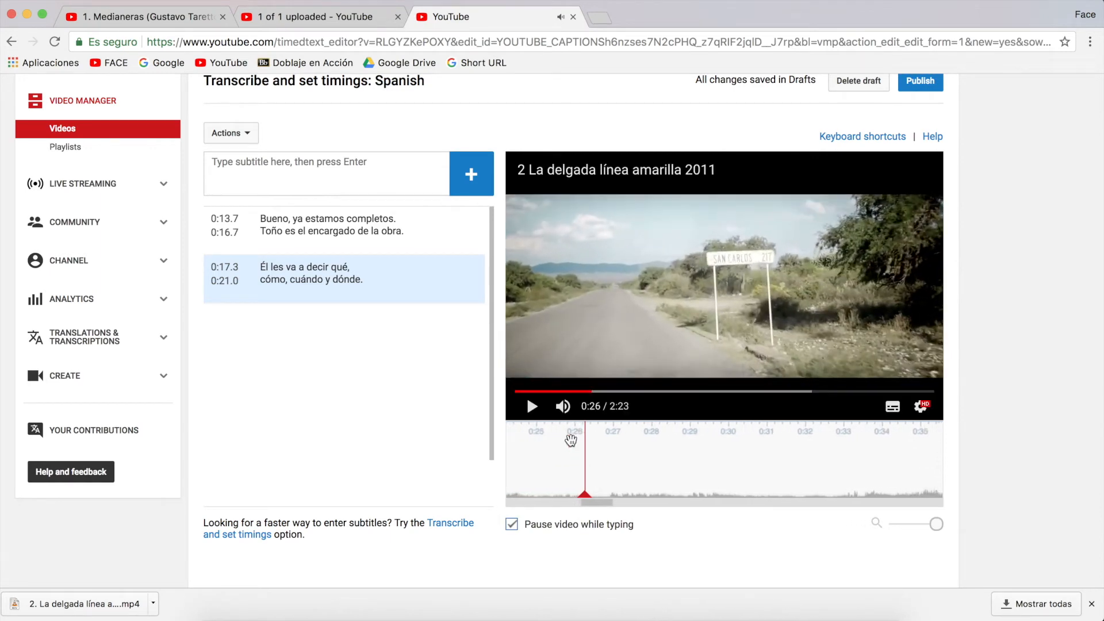
left_click(469, 176)
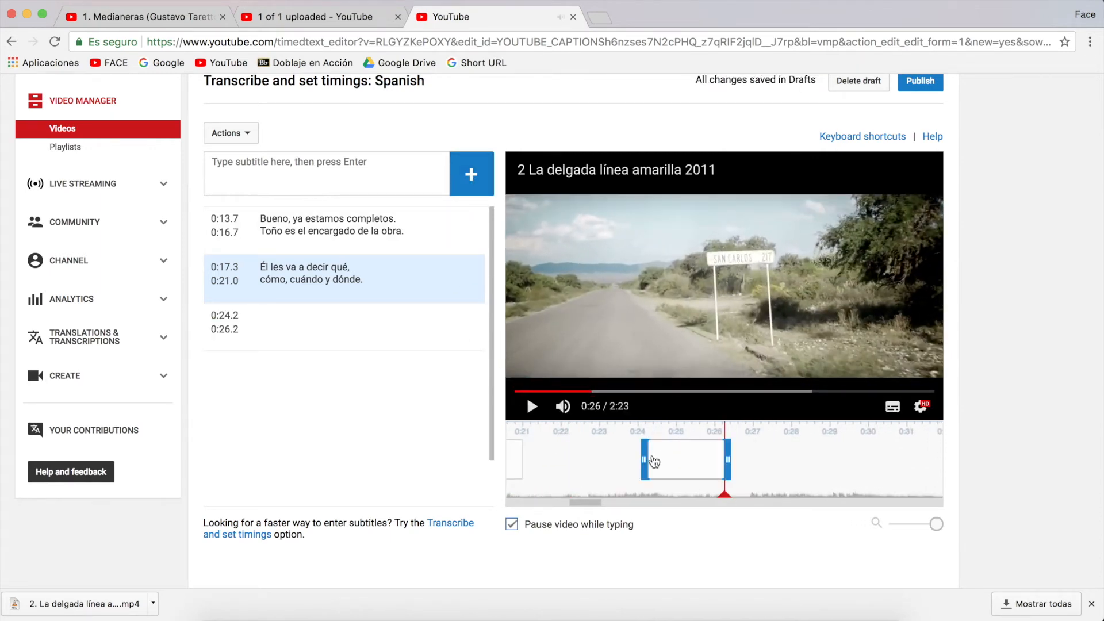
left_click_drag(649, 460, 562, 461)
Replay the third subtitle's passage and enter its two lines: "Bueno, vamos a pintar el camino" and "que va de San Jacinto a San Carlos."
left_click_drag(723, 500, 568, 499)
left_click(533, 409)
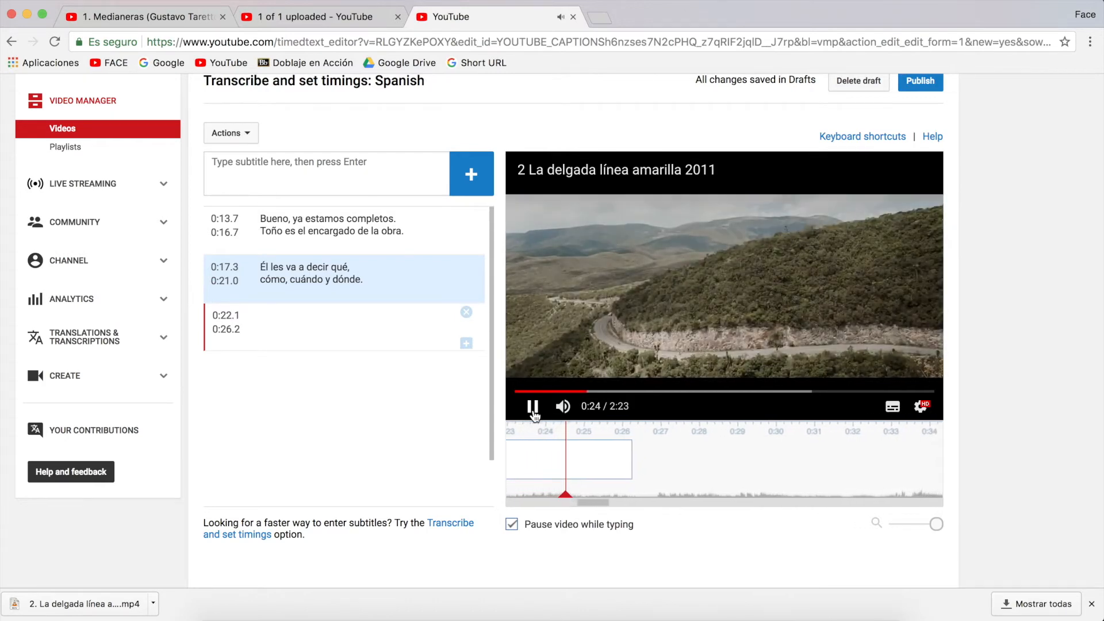
left_click(535, 415)
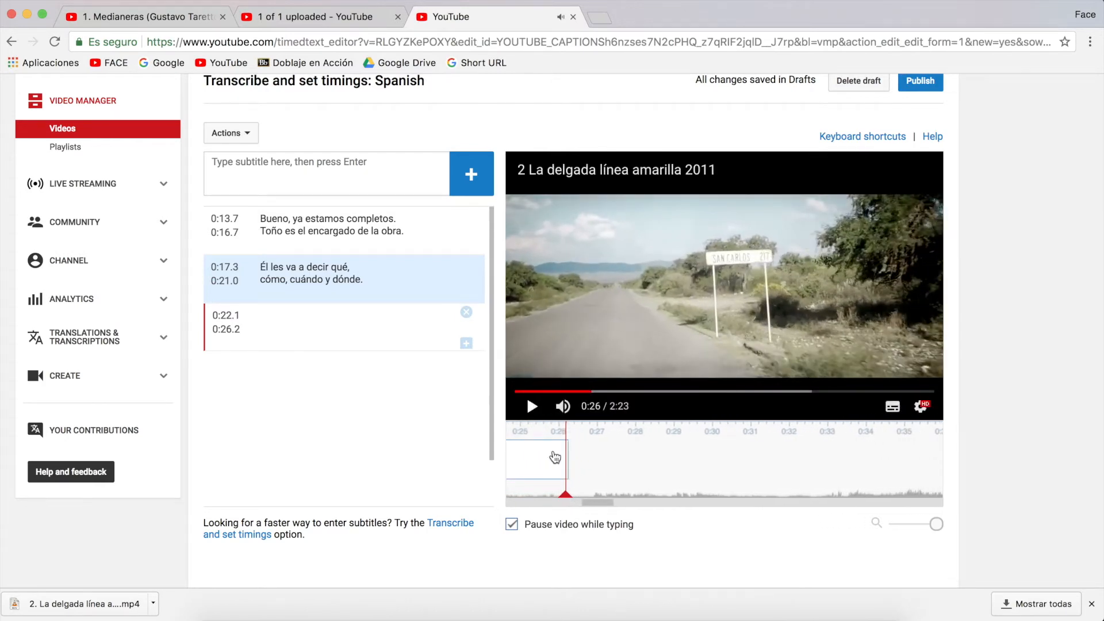
left_click(345, 322)
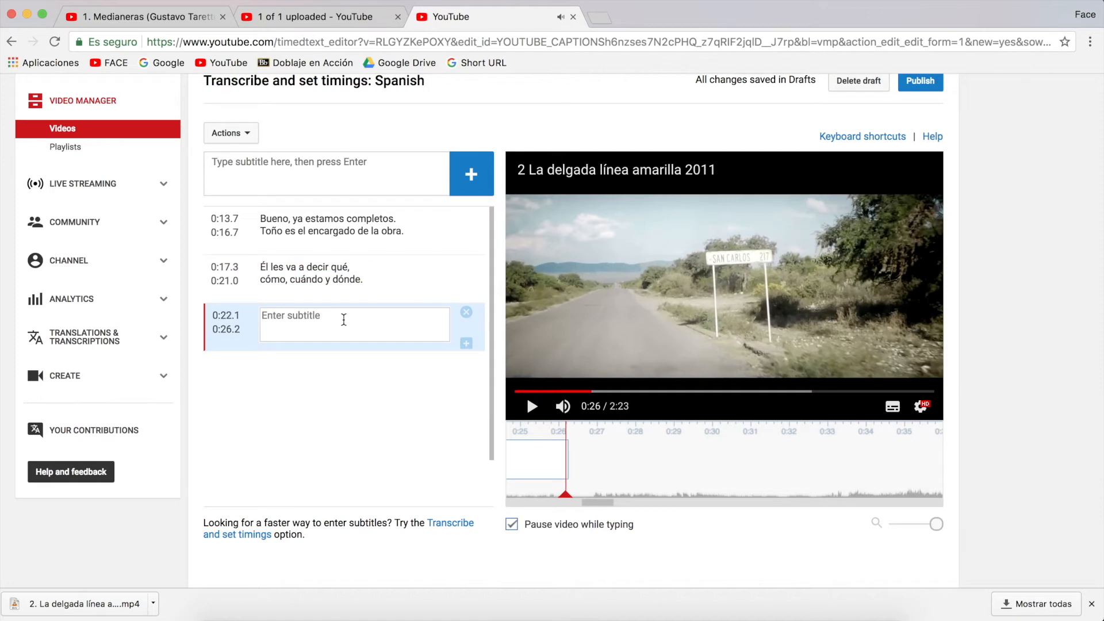
type("Bueno, vamos a i")
key("BackSpace")
type("pintar el camino")
key("shift+Return")
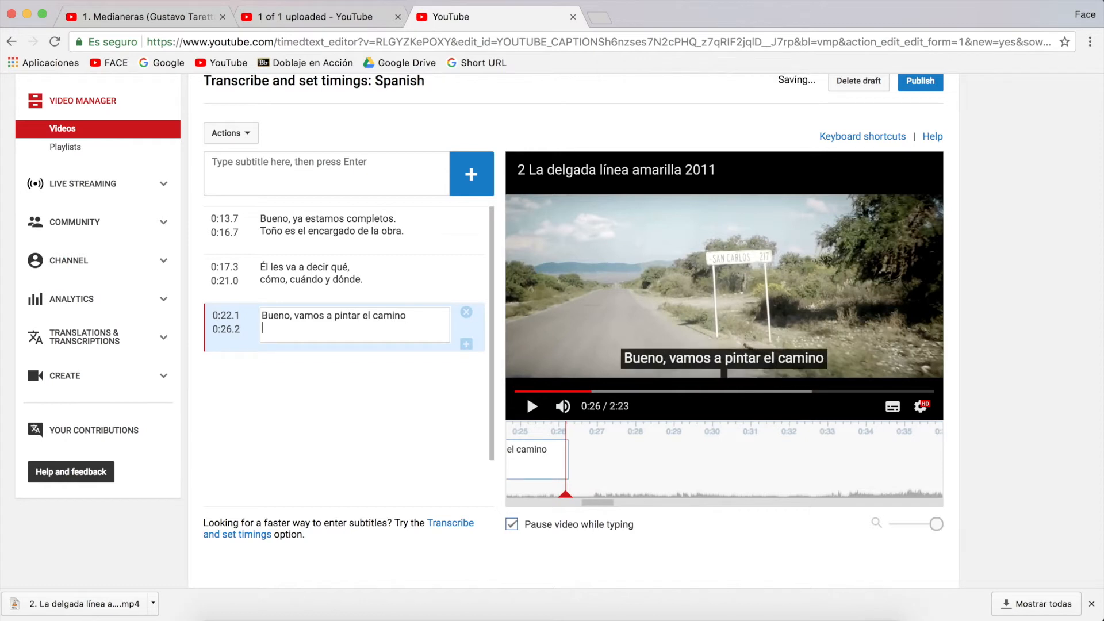
type("que va d")
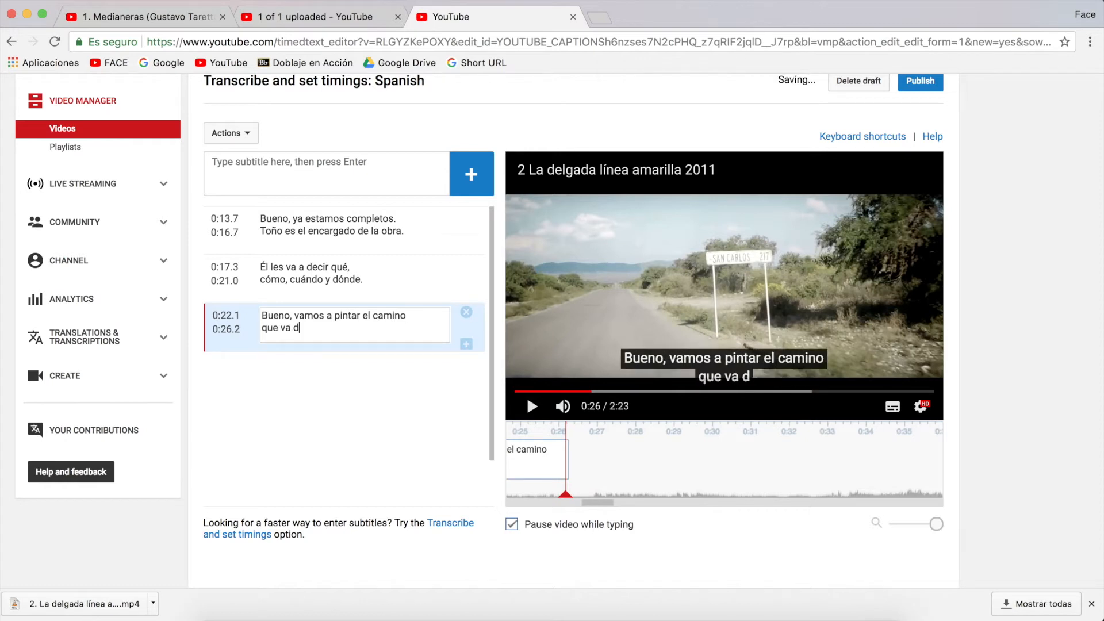
type("e San j")
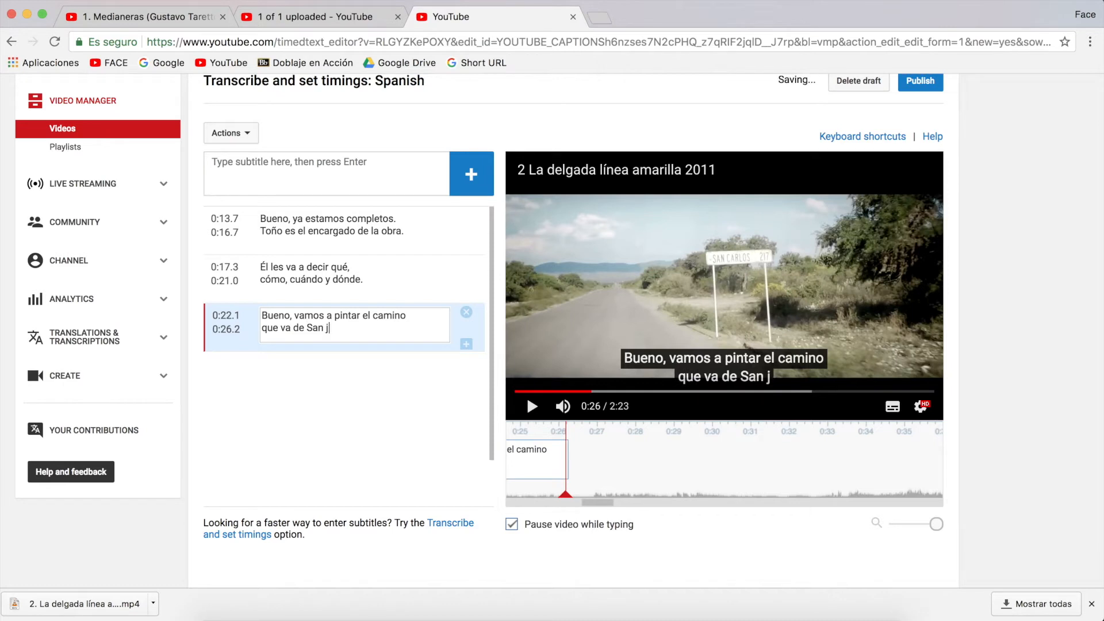
key("BackSpace")
type("Jacinto a ")
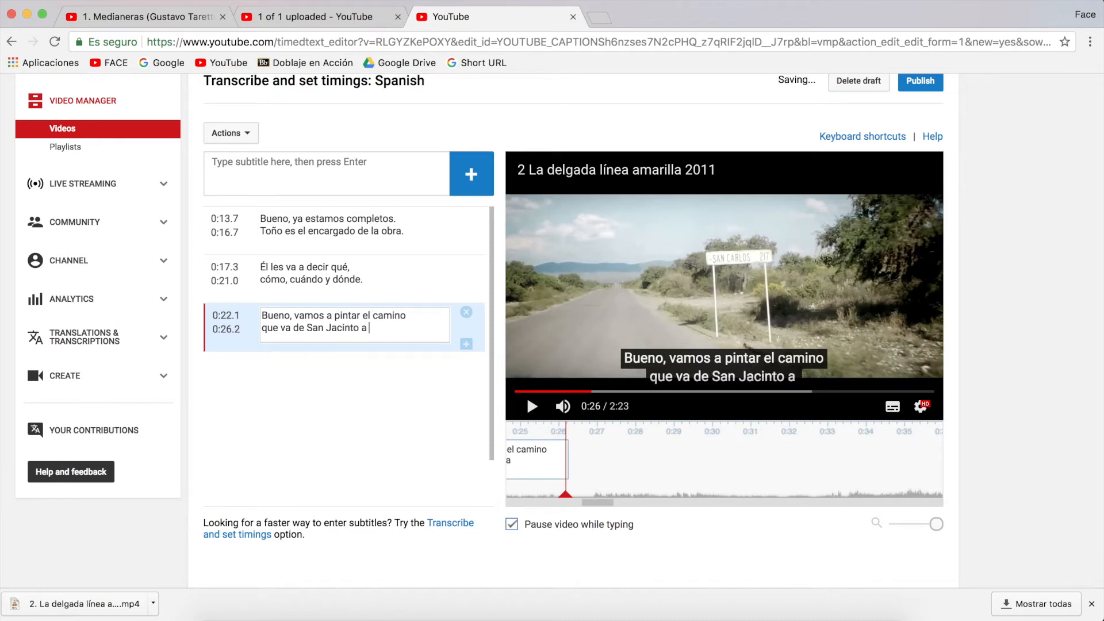
type("San Carlos.")
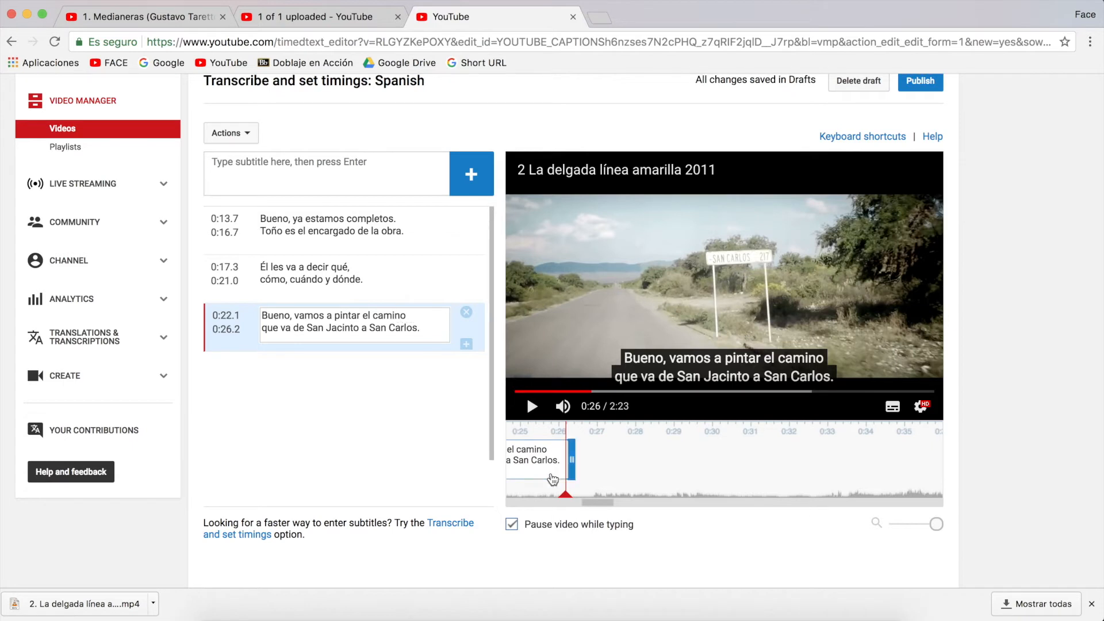
Replay the third subtitle's passage from about 0:21 to check its text against the dialogue
left_click_drag(586, 501, 573, 500)
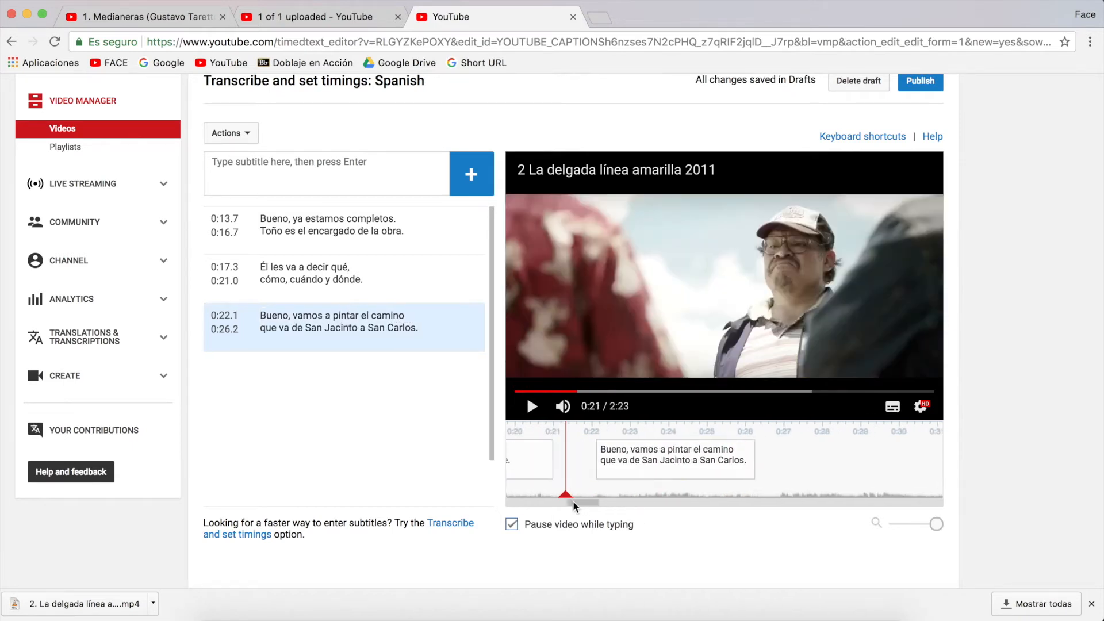
left_click(532, 407)
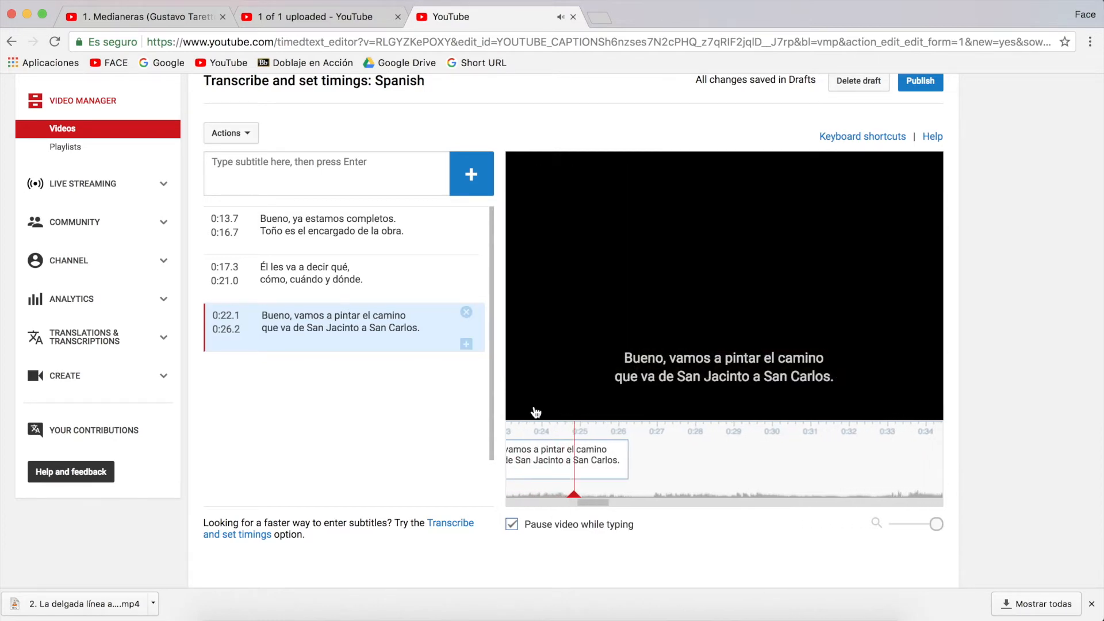
left_click(533, 408)
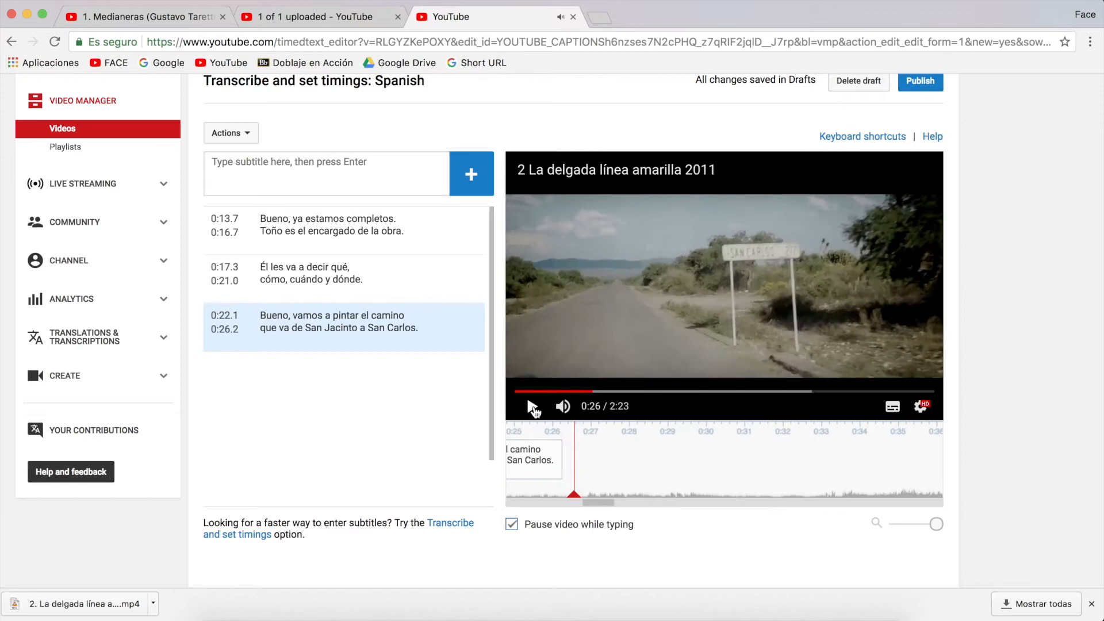
Play the trailer to about 0:30, add a fourth blank subtitle and extend it to span 0:26.9 to 0:30.1
left_click(533, 408)
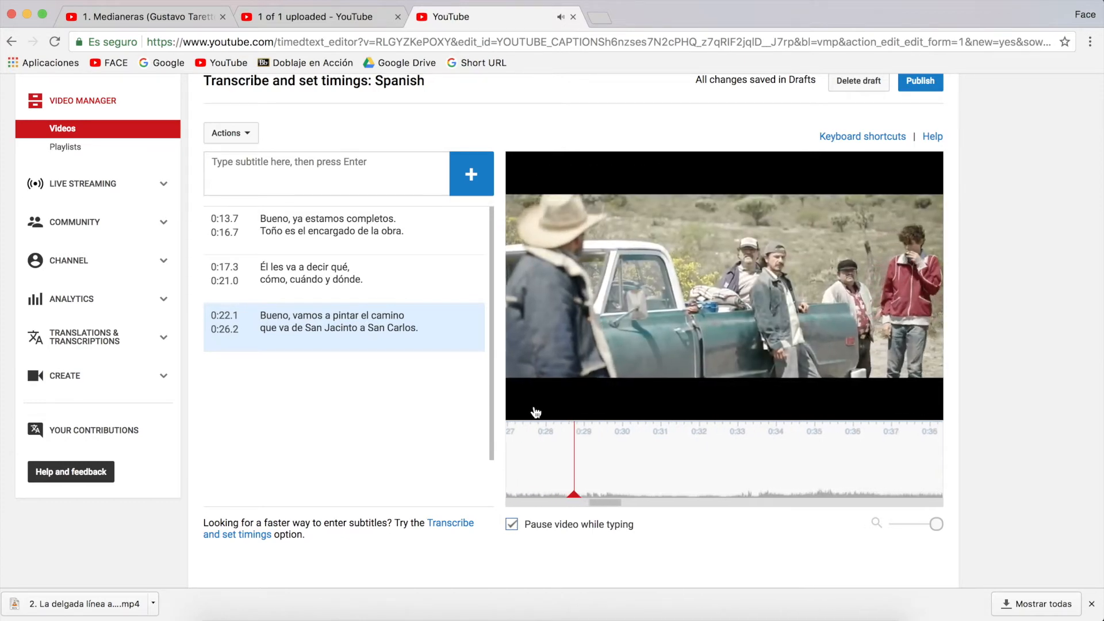
mouse_move(533, 410)
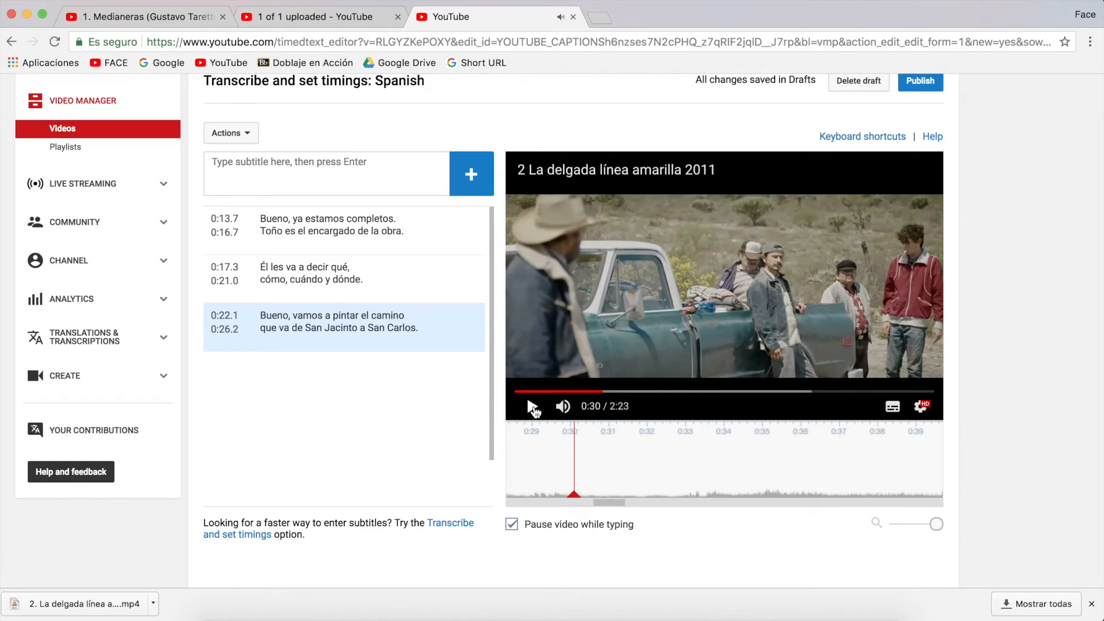
left_click(472, 173)
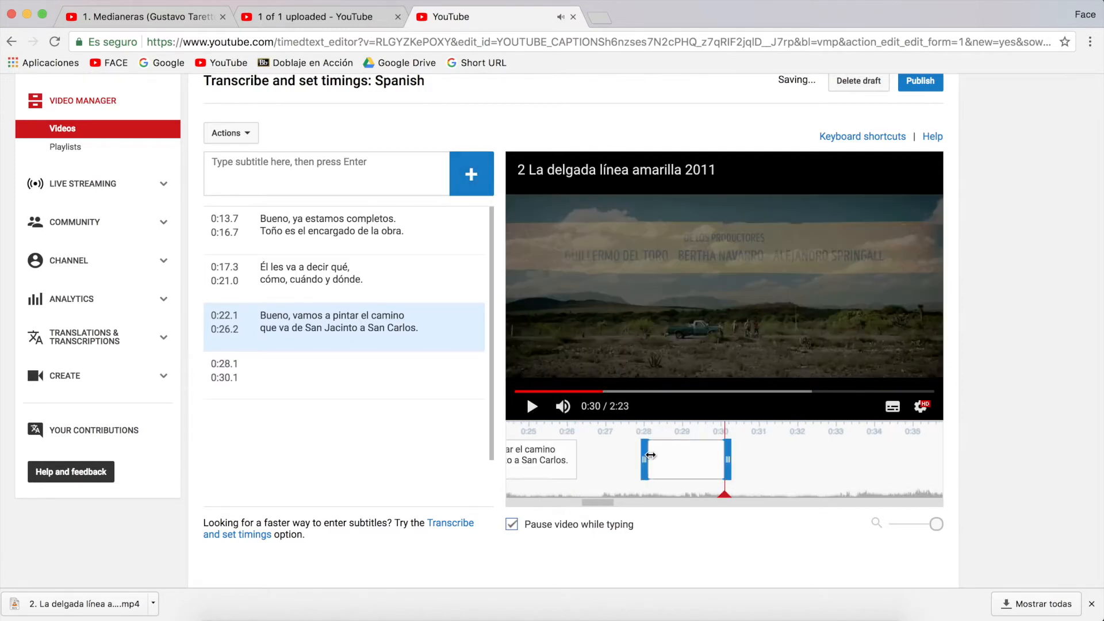
left_click_drag(649, 458, 601, 456)
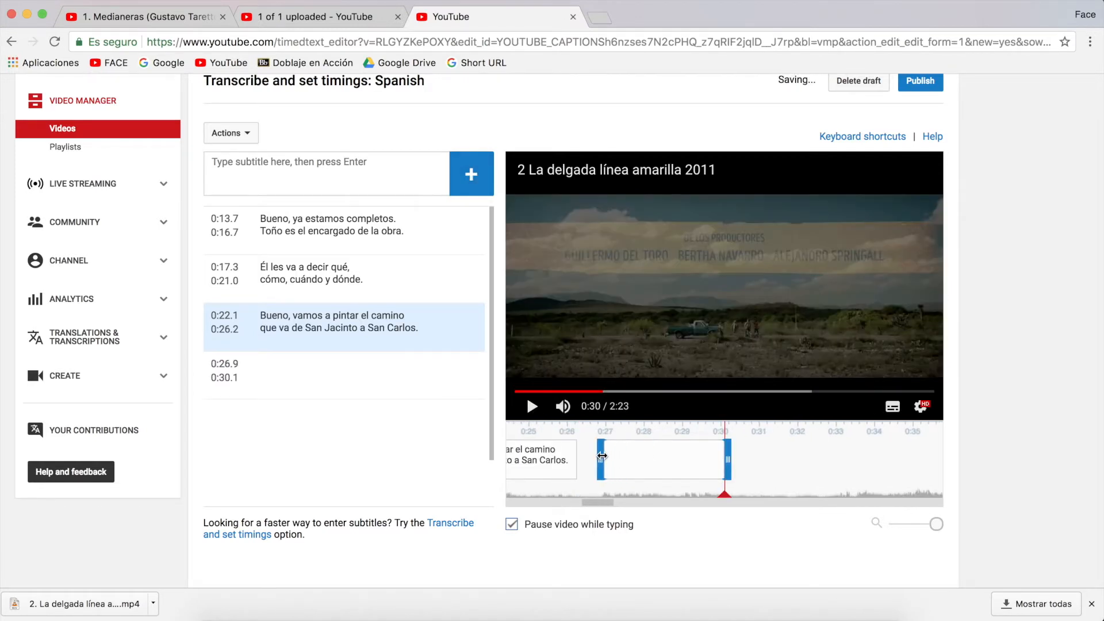
Enter the fourth subtitle on two lines, "Váyanse bajando la máquina" and "y un bote de pintura.", and replay its passage
left_click(431, 381)
type("V")
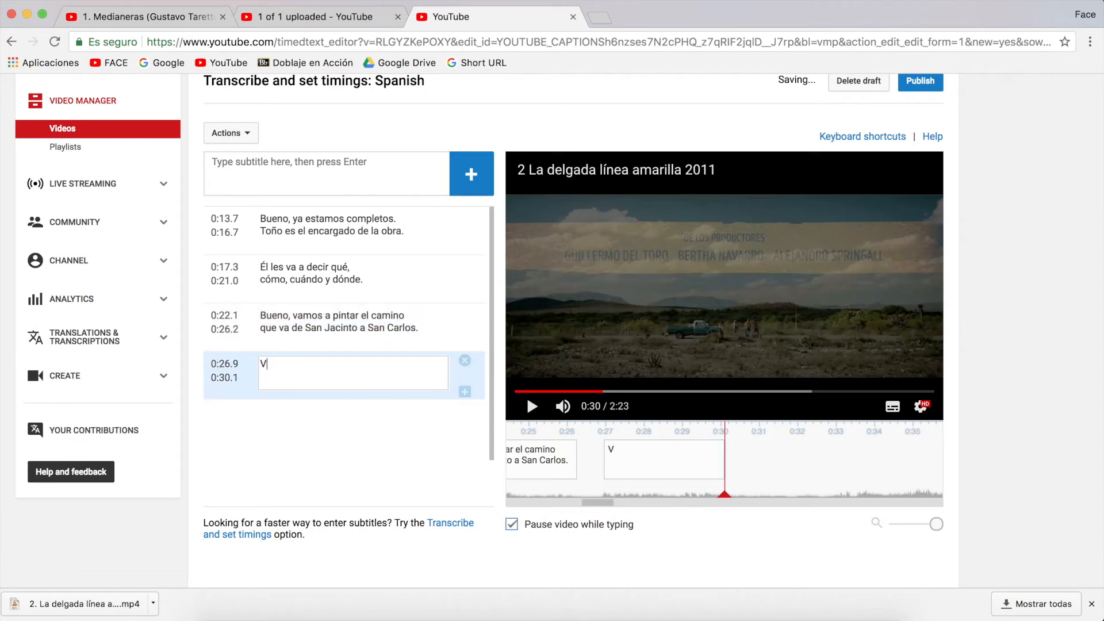
type("´áyanse bajando la máquina")
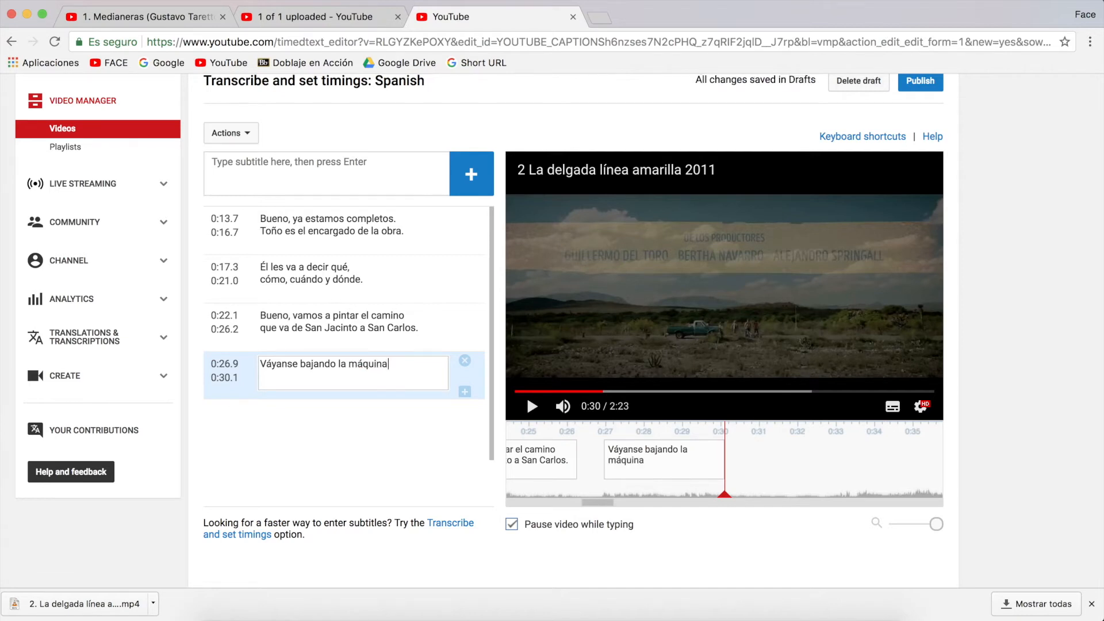
key("shift+Return")
type("y un bote de pintu")
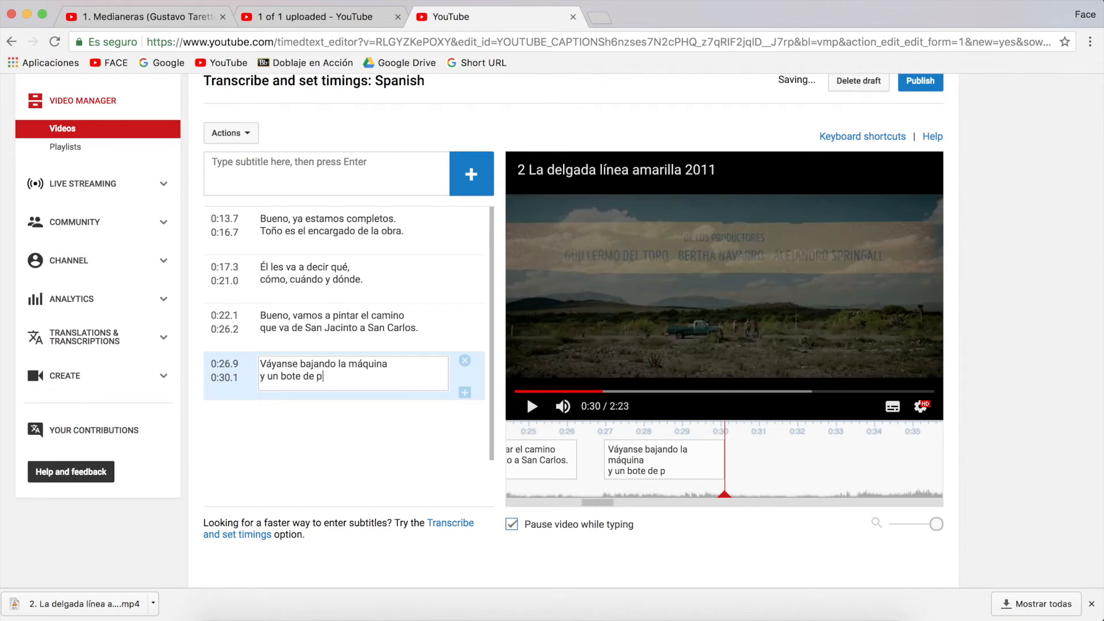
type("ra.")
left_click_drag(724, 493, 607, 490)
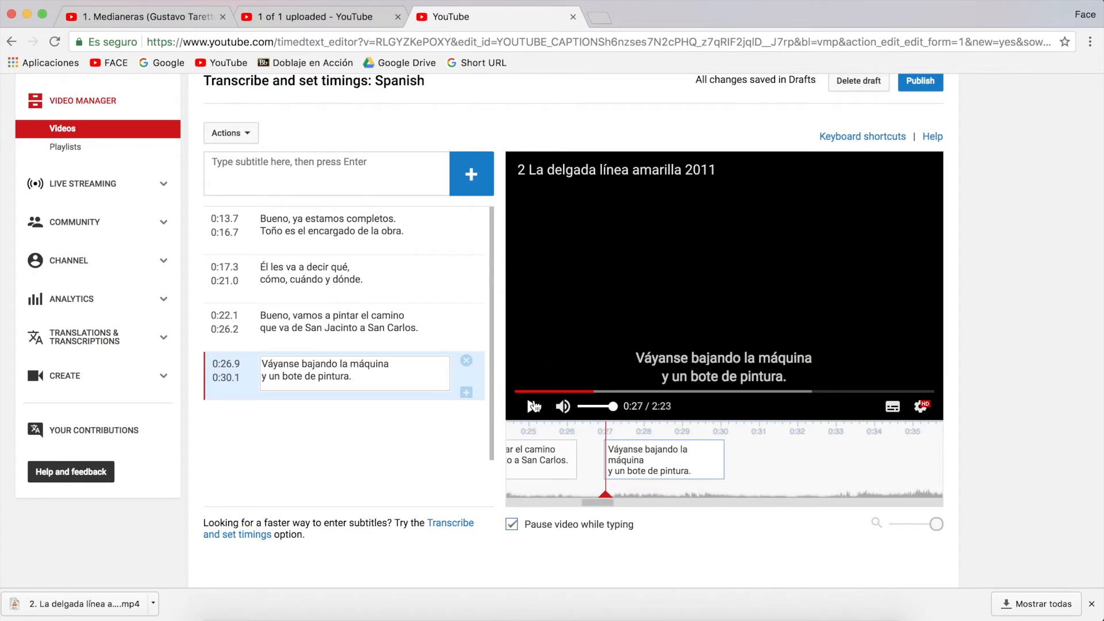
left_click(532, 406)
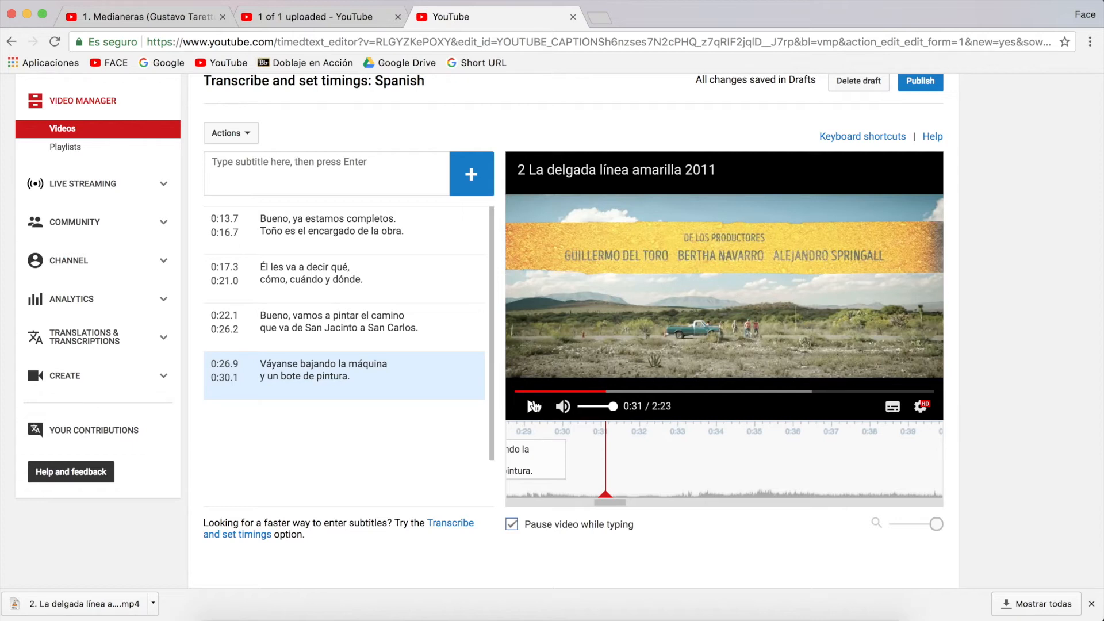
Play the trailer to about 0:37, add a fifth blank subtitle and adjust it to span 0:35.3 to 0:37.1
left_click(534, 406)
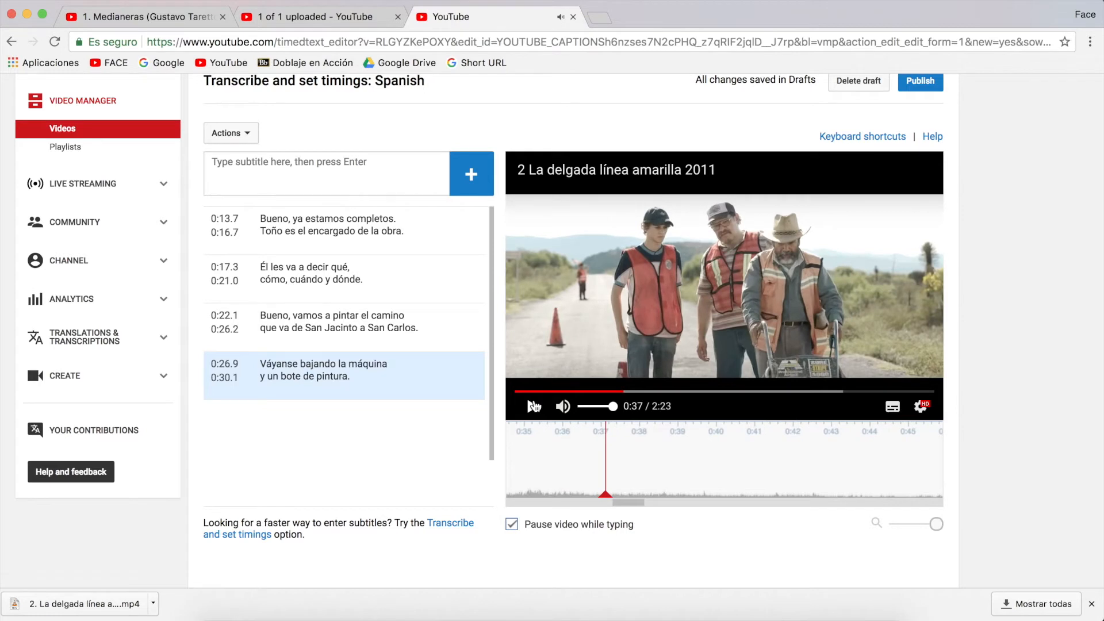
left_click(534, 406)
left_click(471, 174)
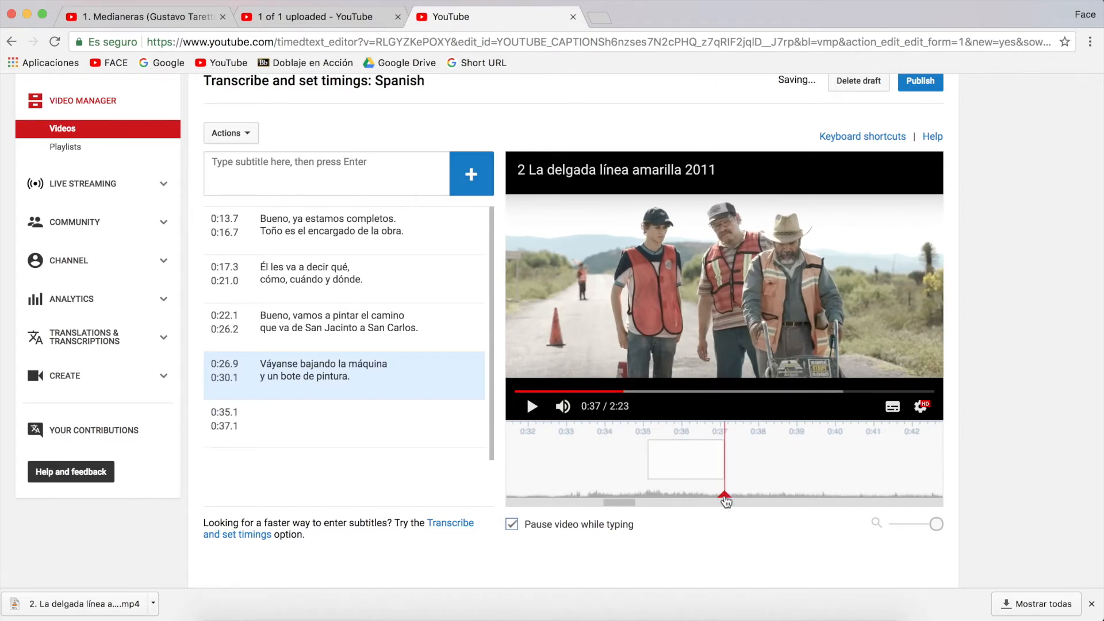
left_click_drag(726, 501, 651, 501)
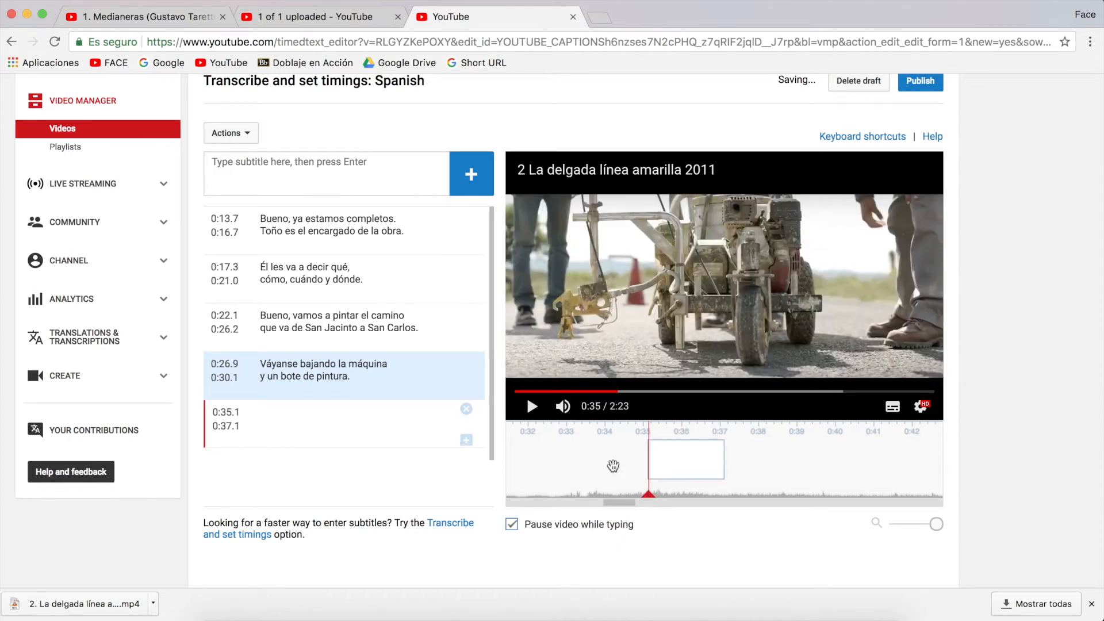
left_click(534, 407)
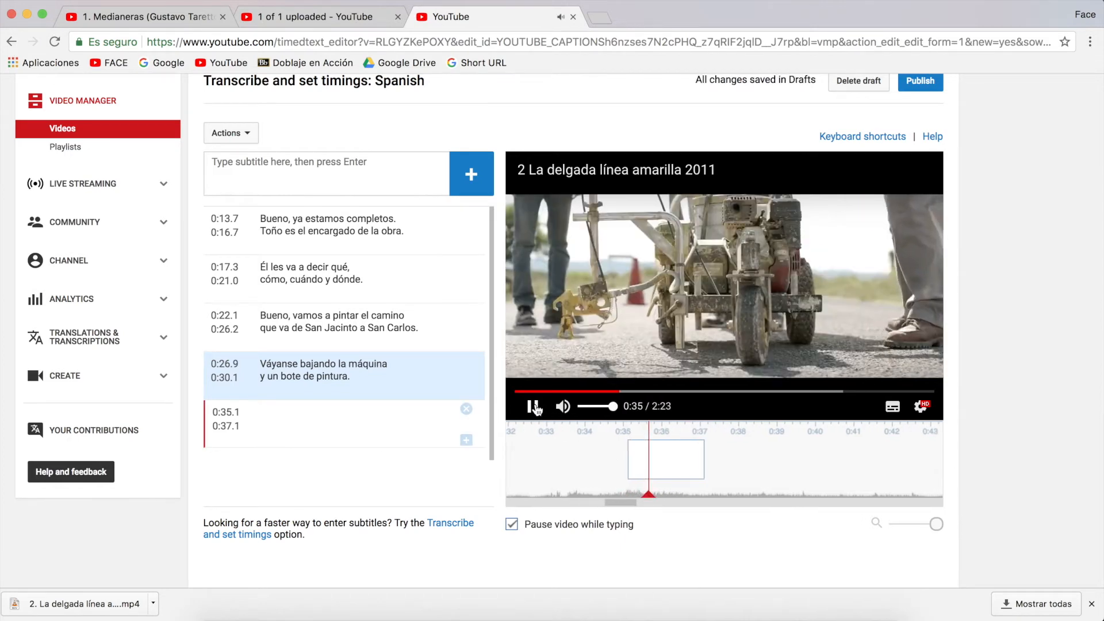
left_click(534, 407)
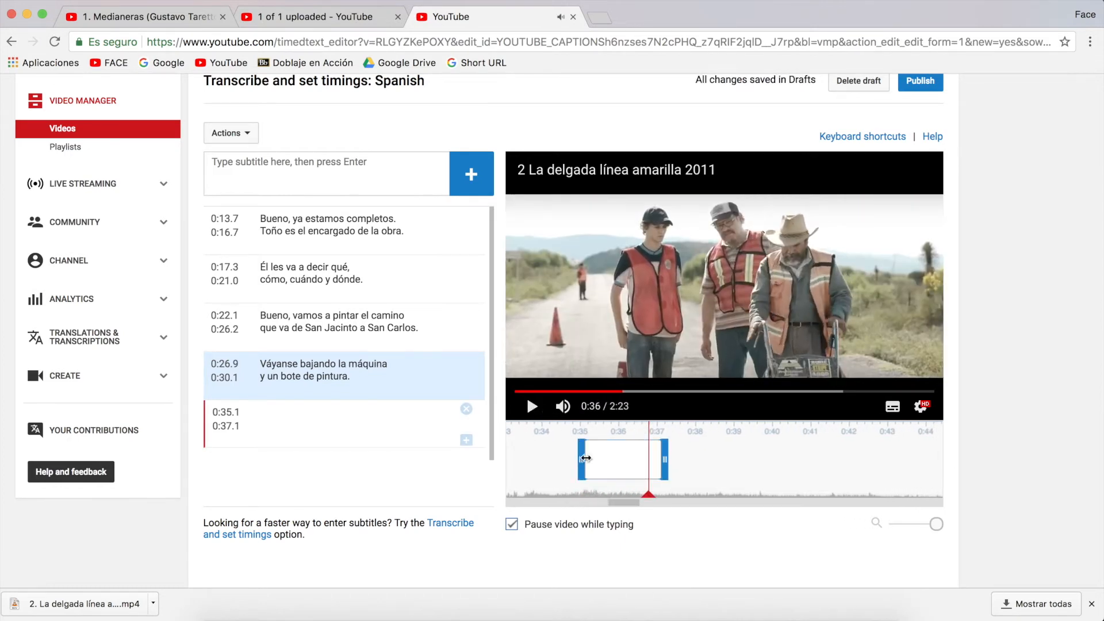
left_click_drag(585, 458, 591, 457)
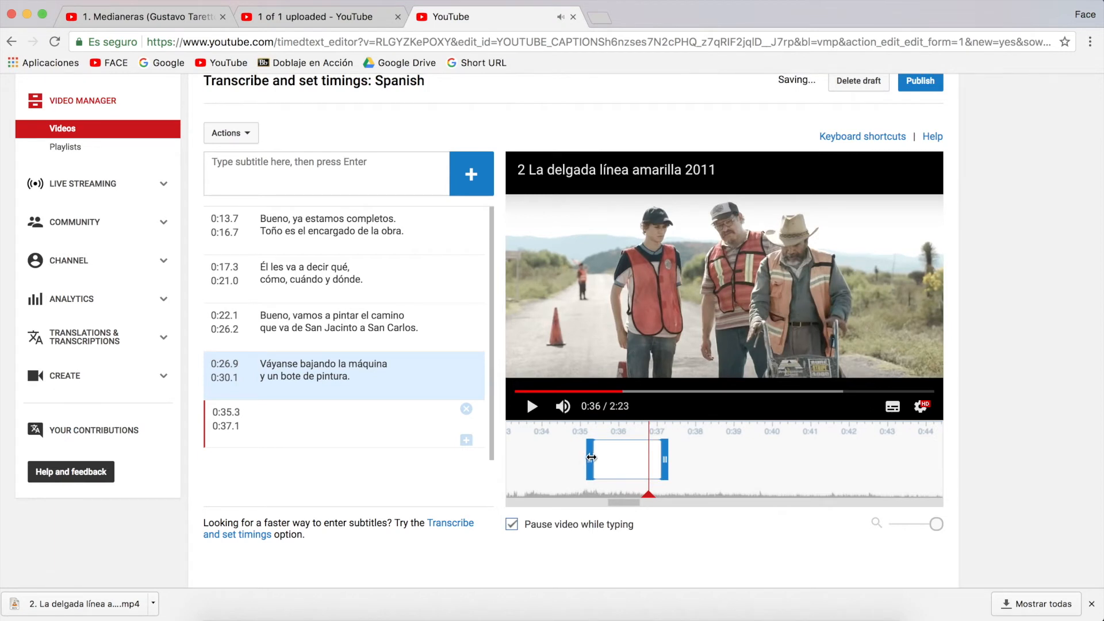
Enter the fifth subtitle's text "Fíjense cómo se pinta una línea." and replay the trailer from its start at about 0:35
left_click(611, 464)
type("F´íjense c´ómo se")
type("a una línea.")
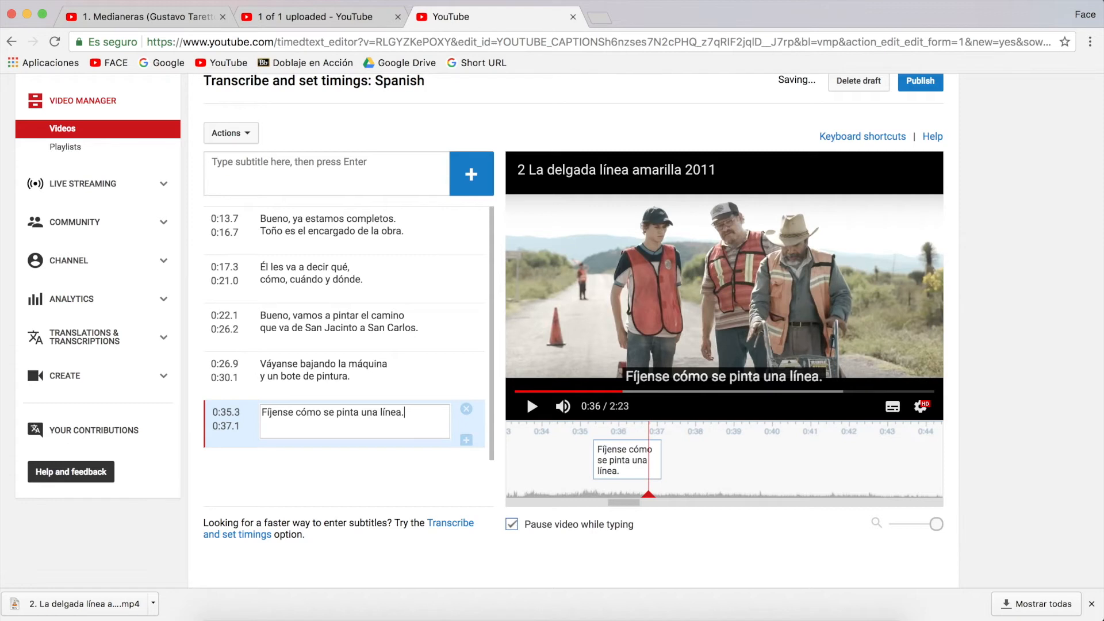
left_click_drag(650, 497, 594, 497)
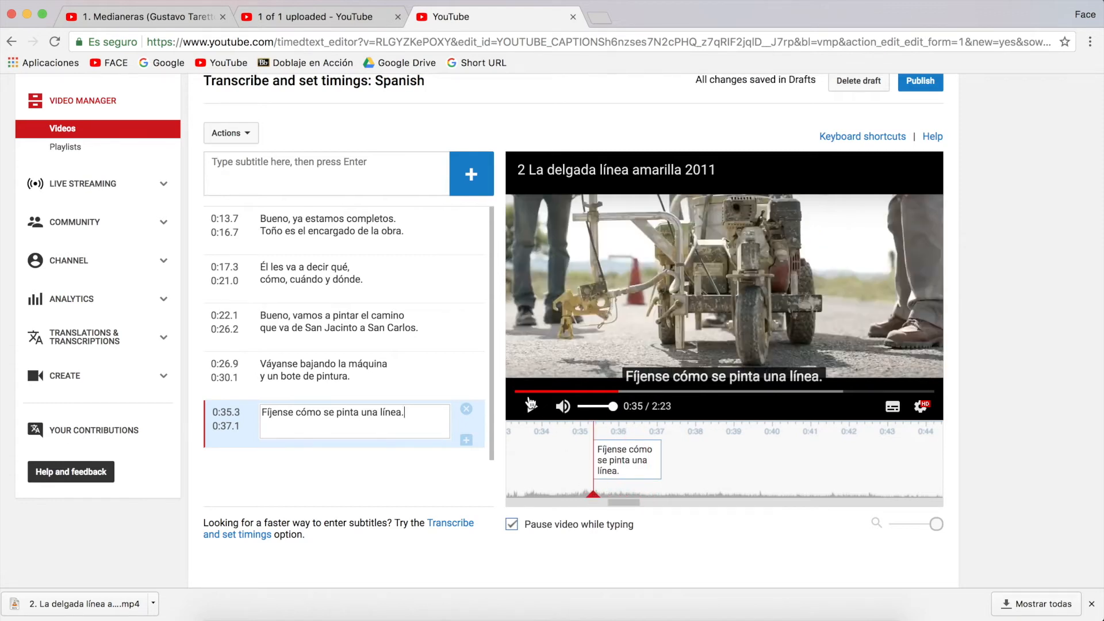
left_click(531, 405)
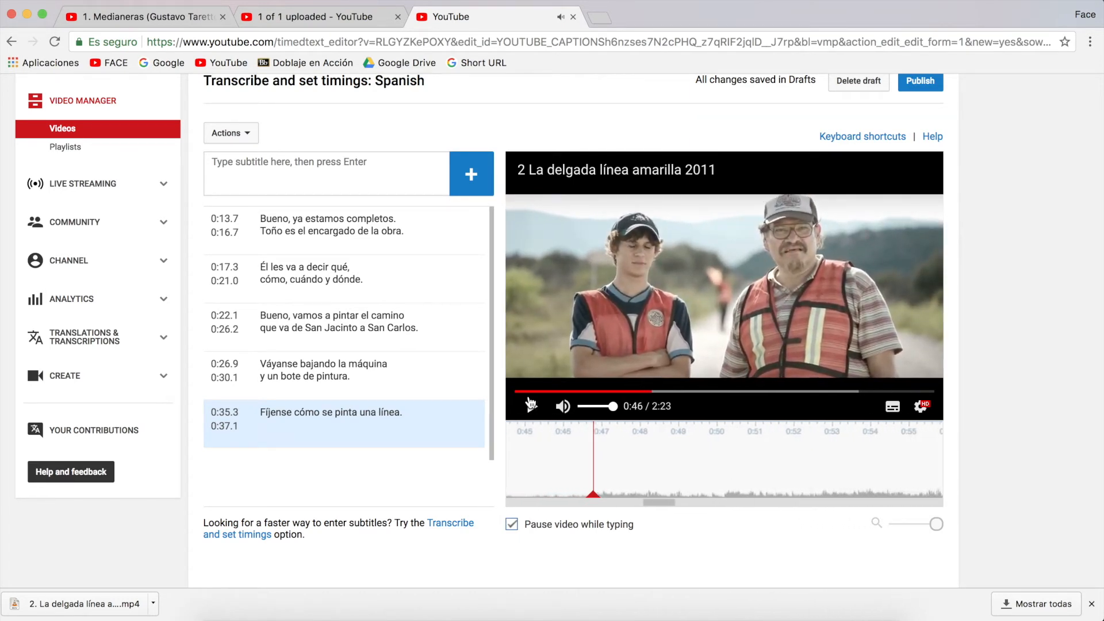
Pause the trailer at about 0:46, add a sixth blank subtitle and adjust it to span 0:43.4 to 0:46.7
left_click(530, 404)
left_click(474, 174)
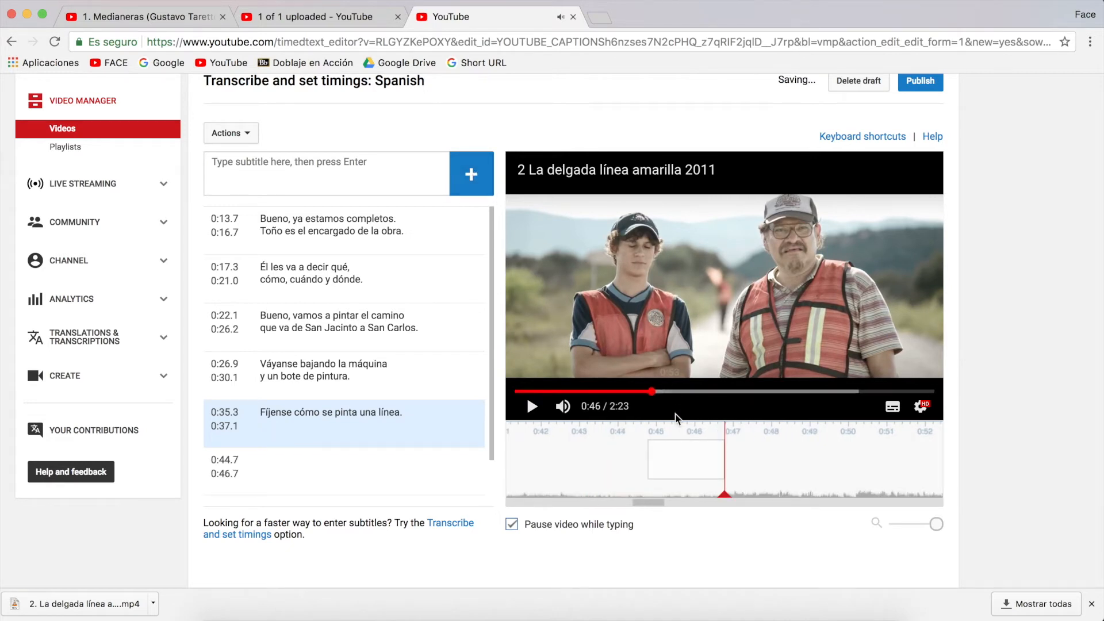
left_click_drag(648, 459, 568, 459)
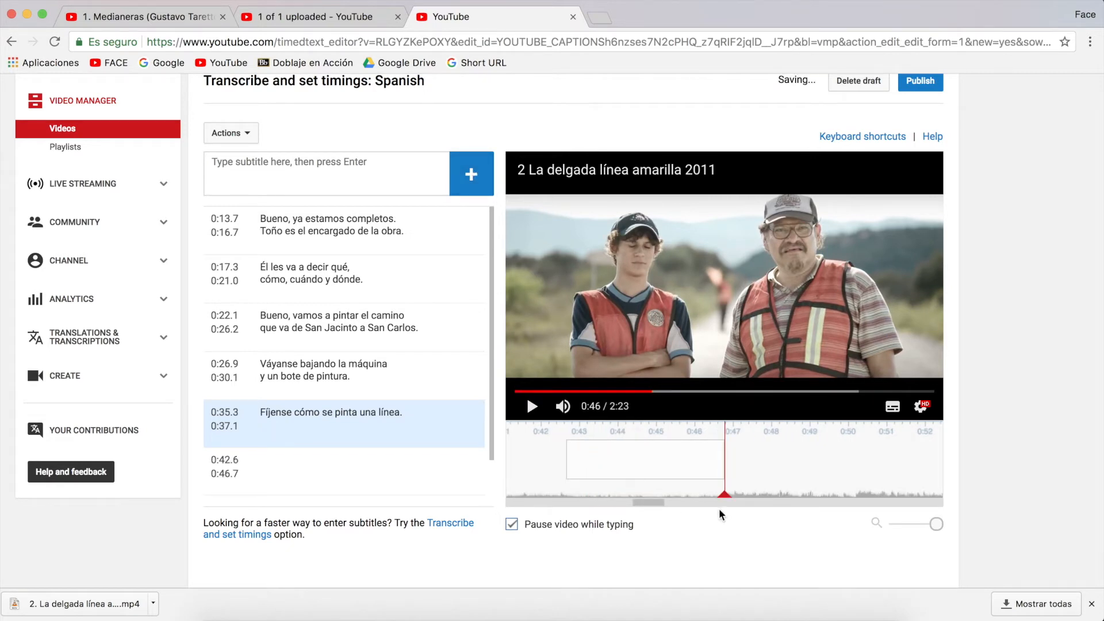
left_click(574, 507)
left_click(532, 407)
left_click(533, 416)
left_click_drag(525, 457, 554, 458)
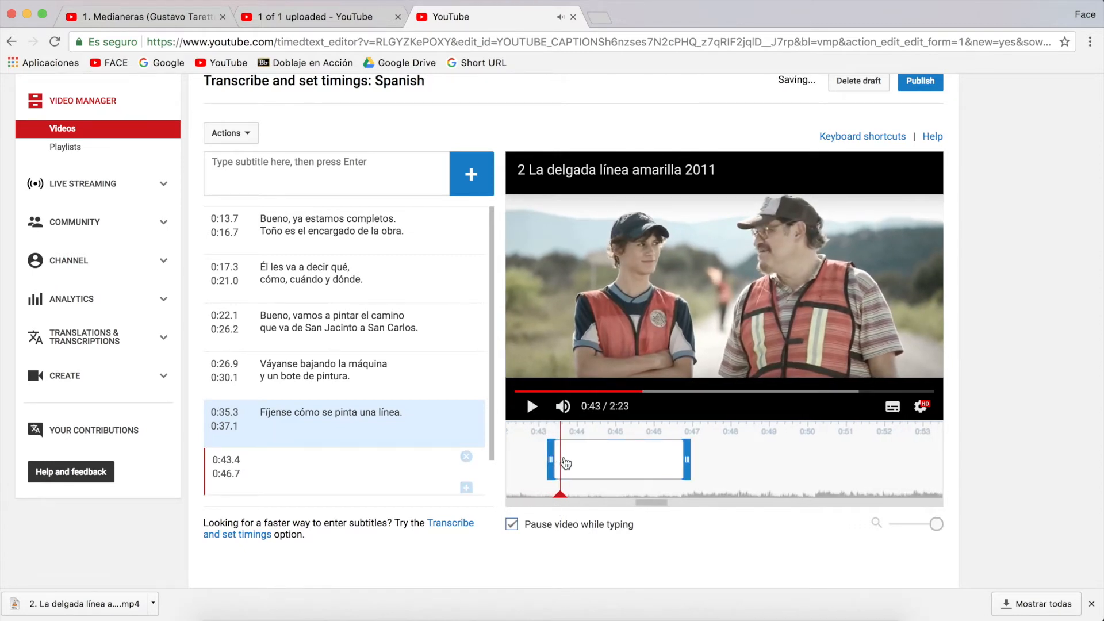
Move the playhead back to the sixth subtitle's start and replay its passage
left_click(561, 496)
left_click(562, 497)
left_click(557, 496)
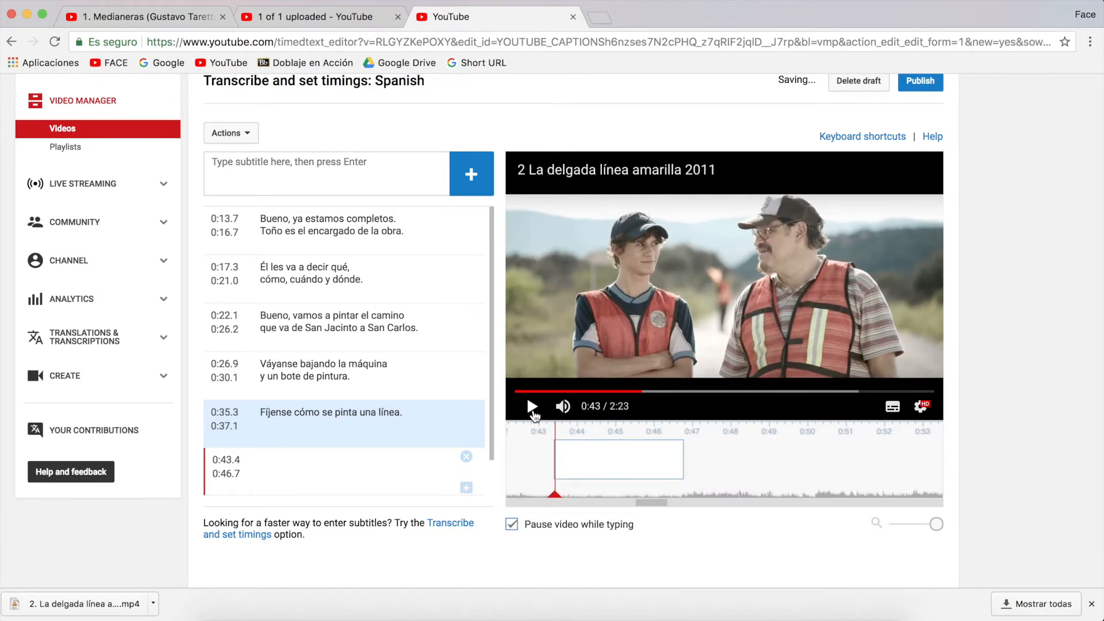
left_click(533, 408)
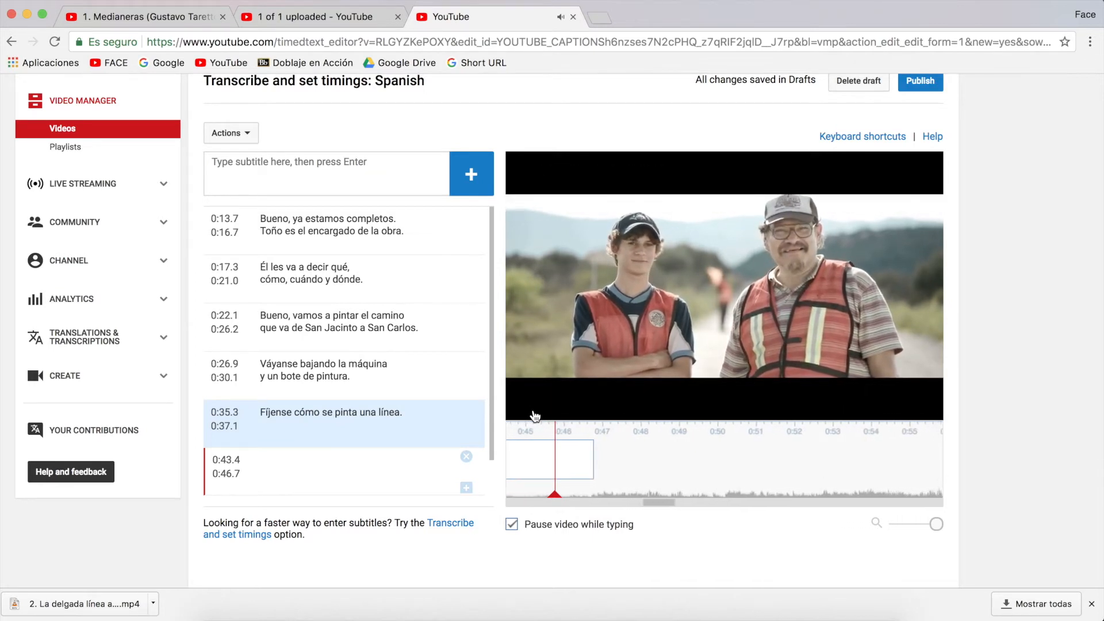
Enter the sixth subtitle on two lines, "Esto es lo que tenemos que hacer" and "durante 200 kilómetros.", and replay the trailer to about 0:47
left_click(388, 460)
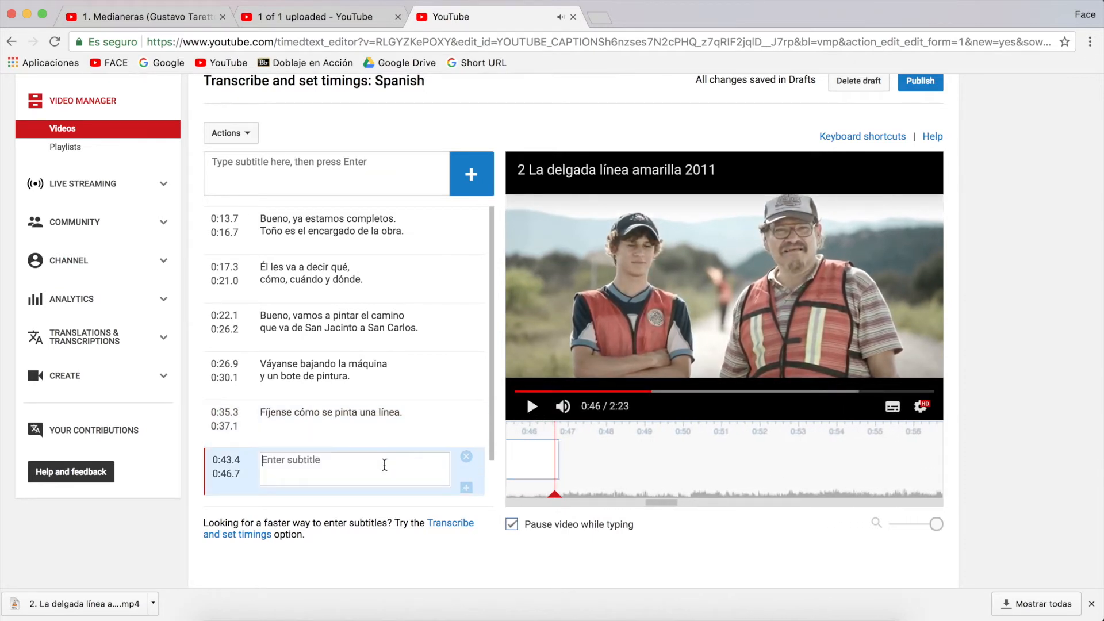
type("Esto es lo")
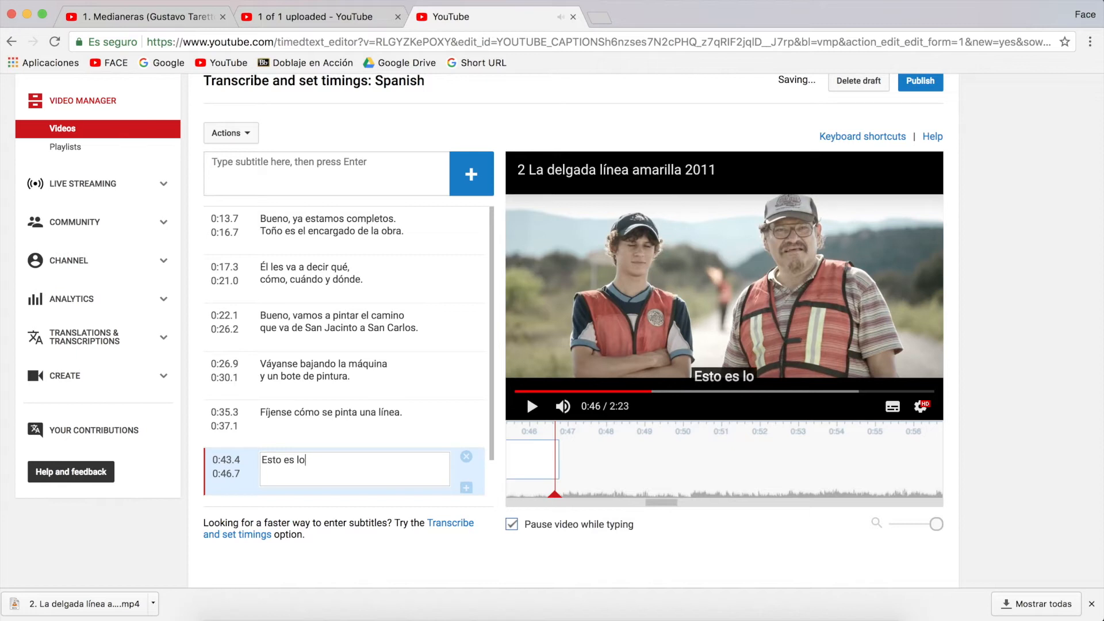
type(" que tenemos ")
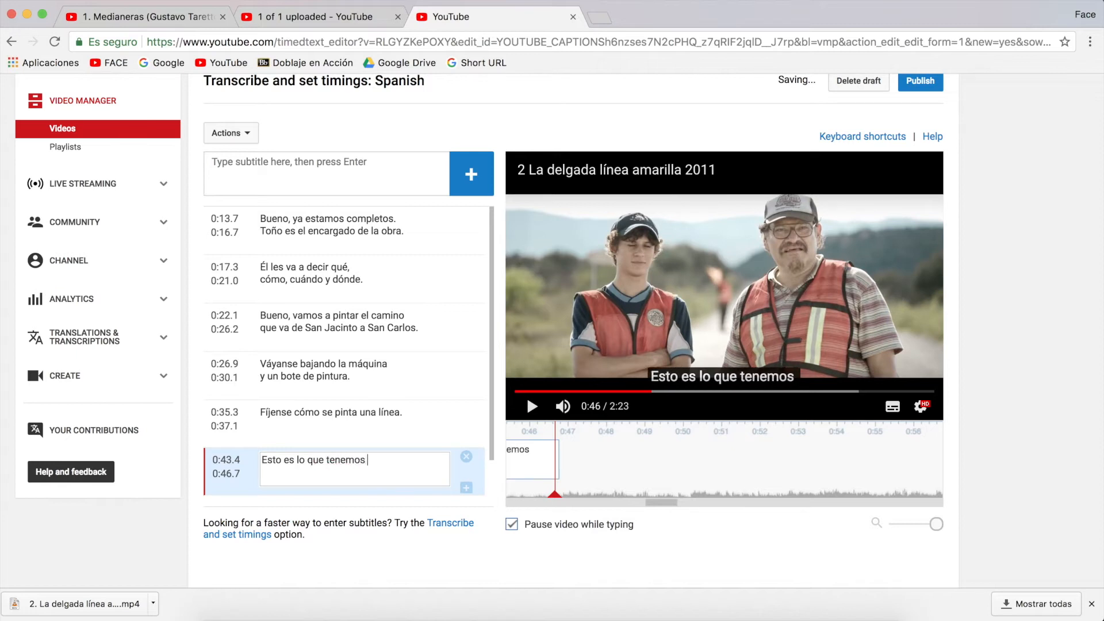
type("que hacer")
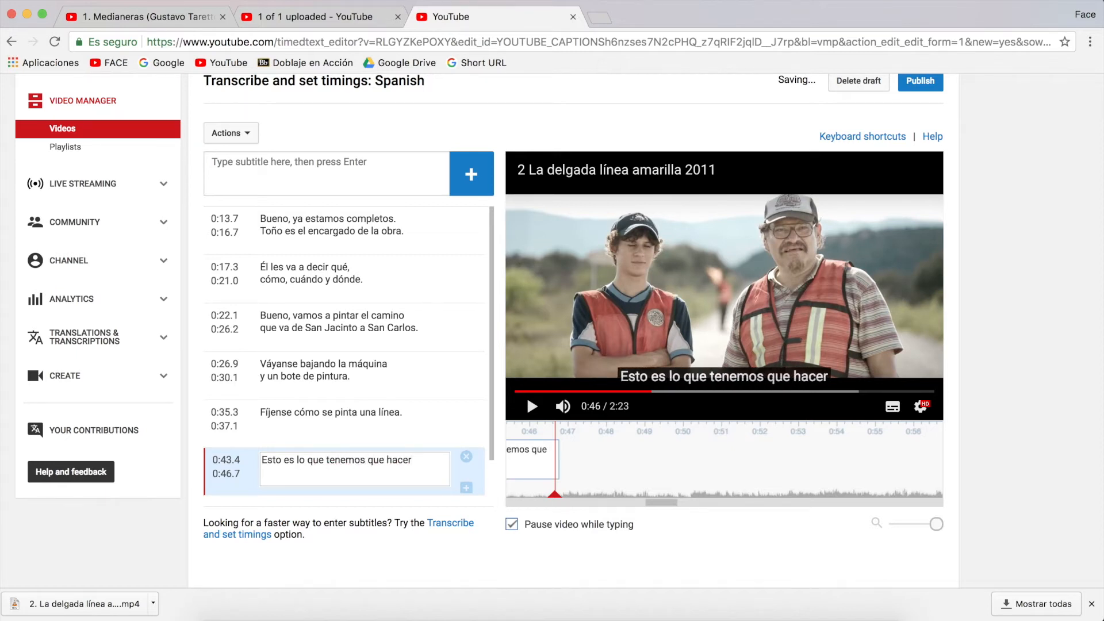
key("shift+Return")
type("durante ")
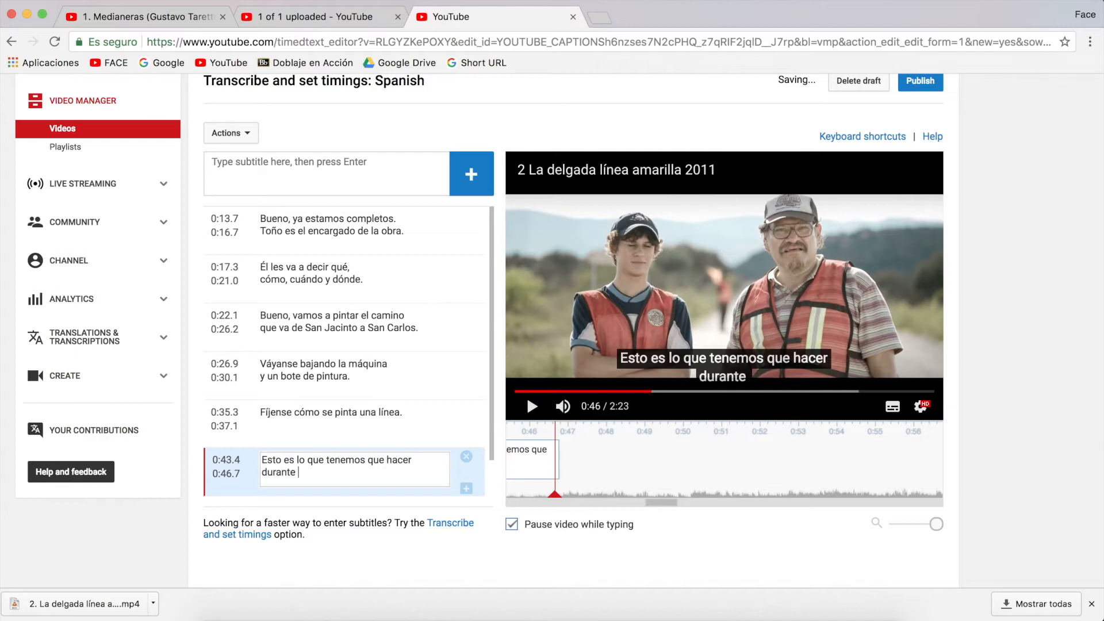
type("200")
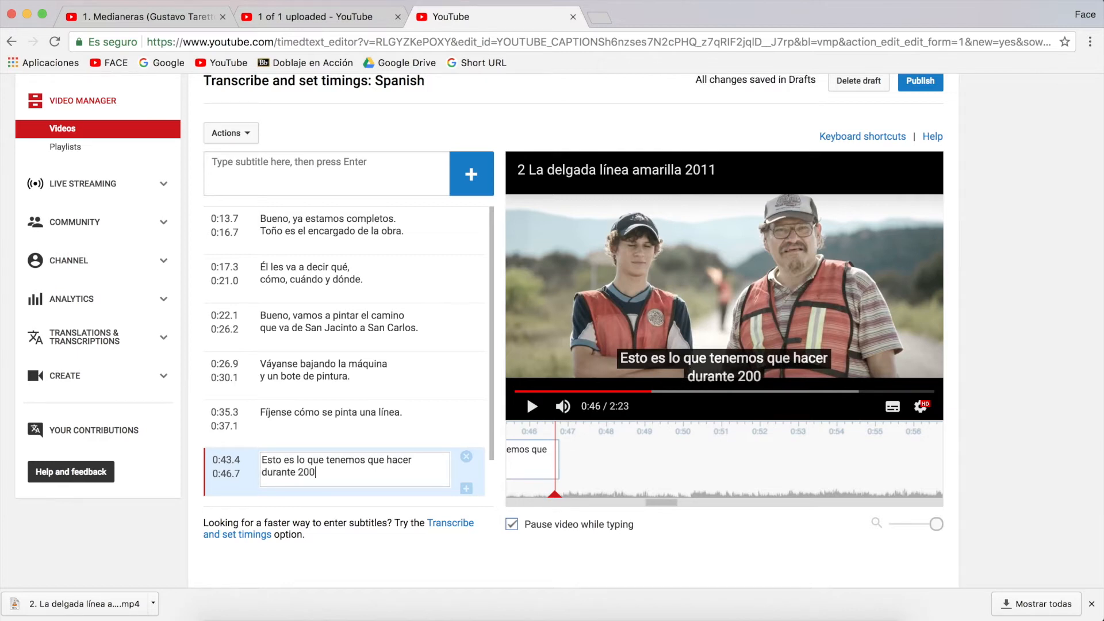
type(" ki")
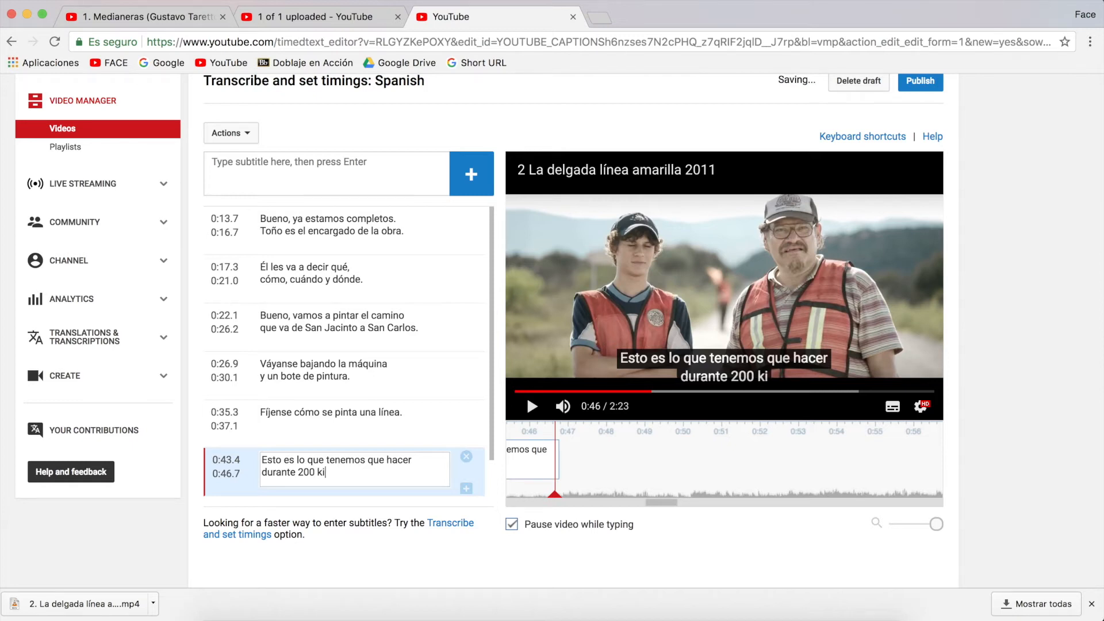
type("lómetros.")
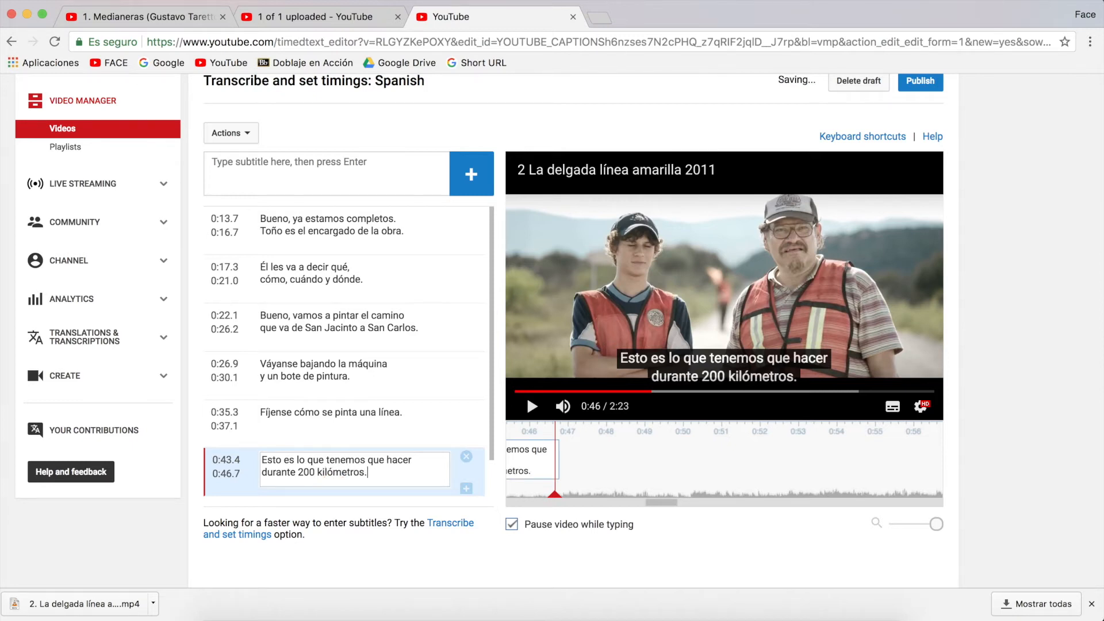
key("Return")
left_click(529, 408)
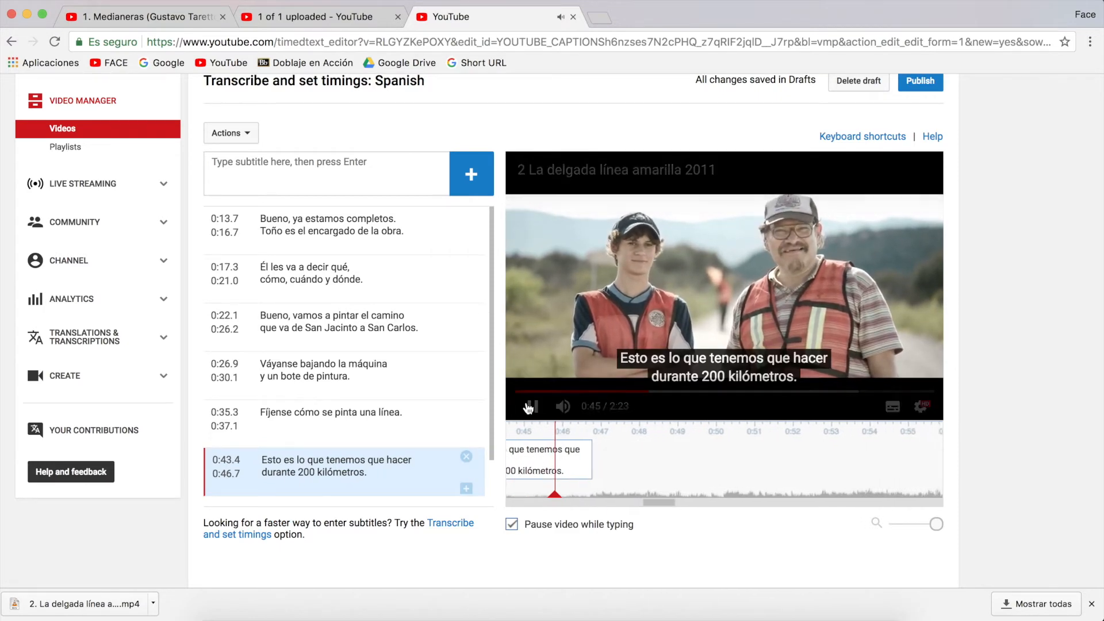
mouse_move(530, 407)
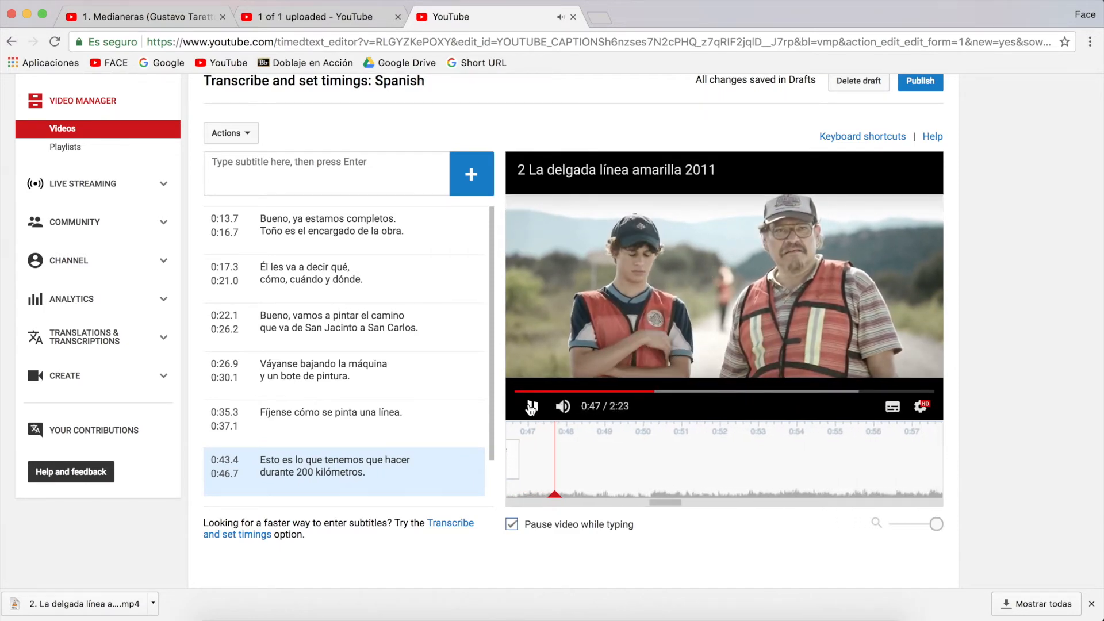
Publish the Spanish subtitles, turn on captions in the preview player and play its first seconds
scroll(696, 204, "up", 2)
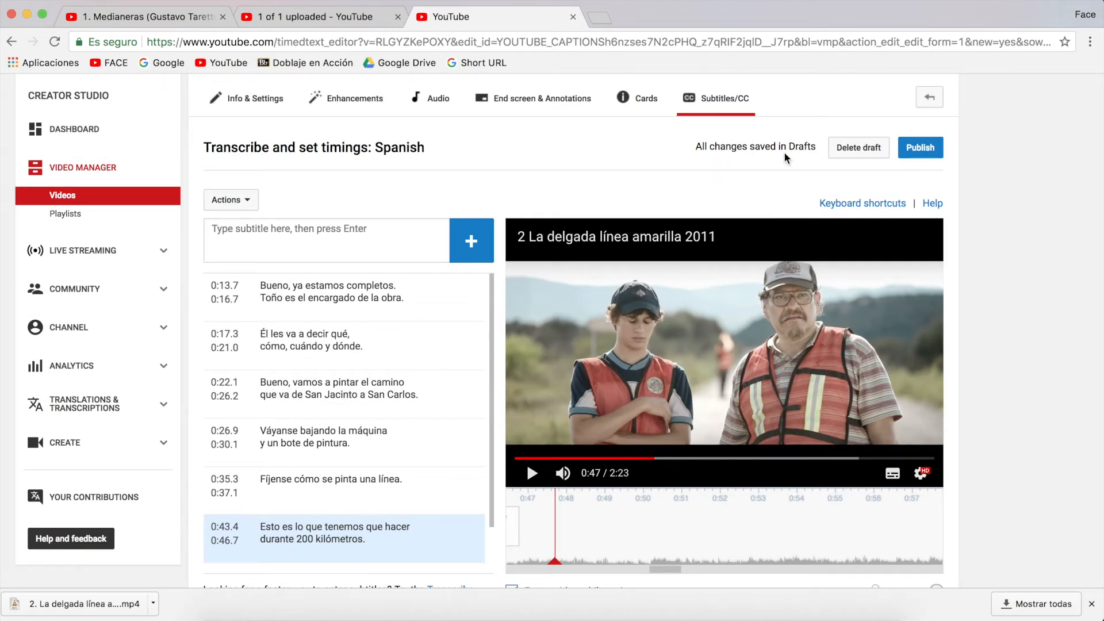
left_click(914, 148)
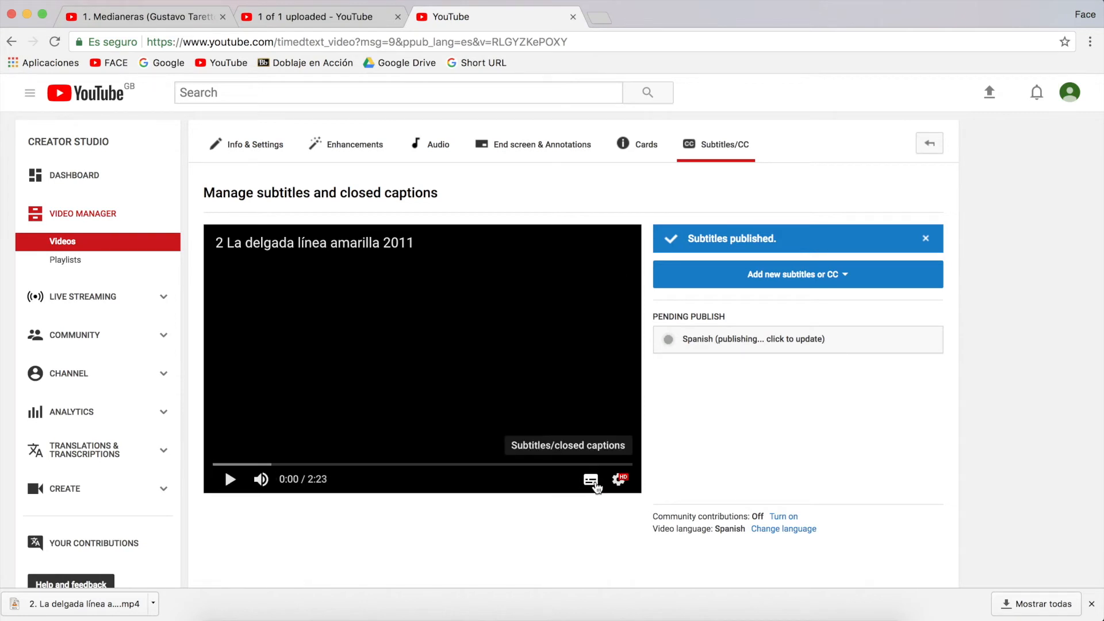
left_click(592, 482)
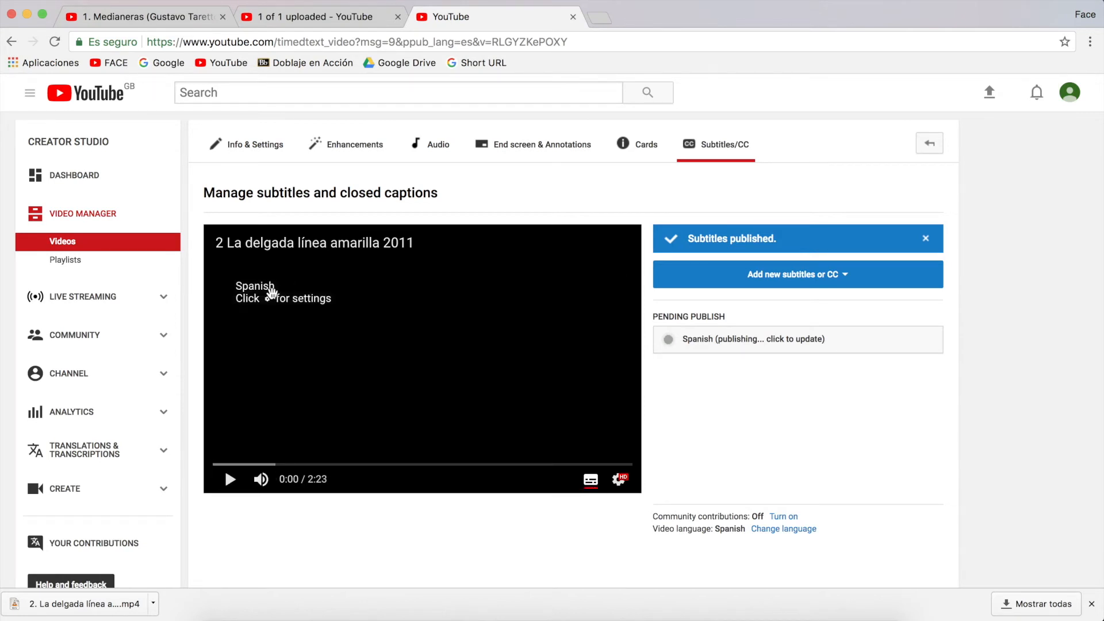
left_click(230, 481)
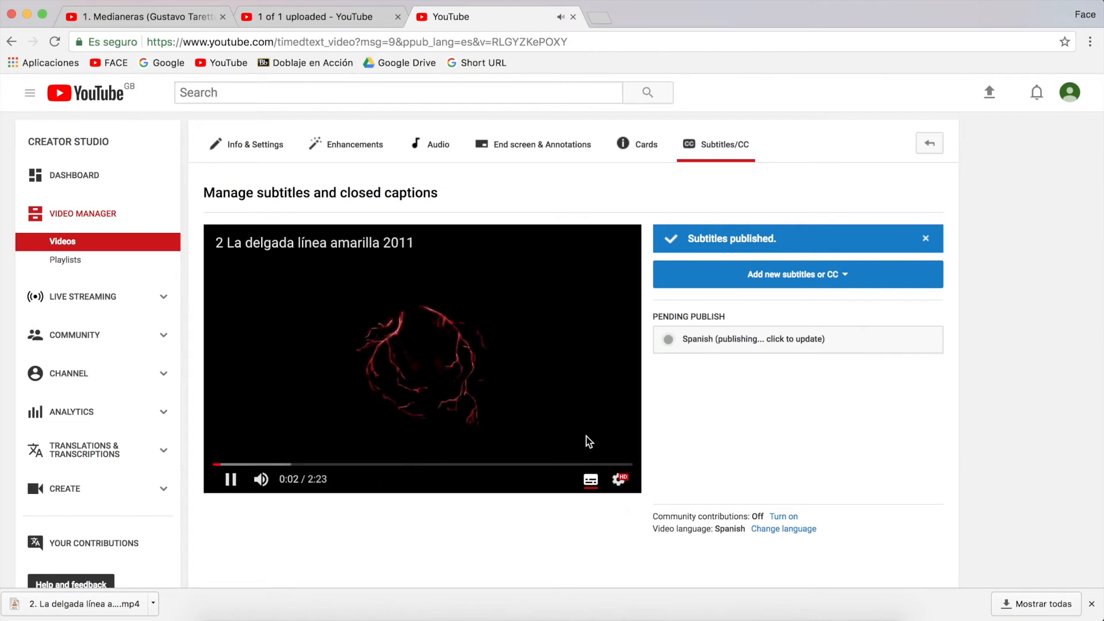
left_click(457, 377)
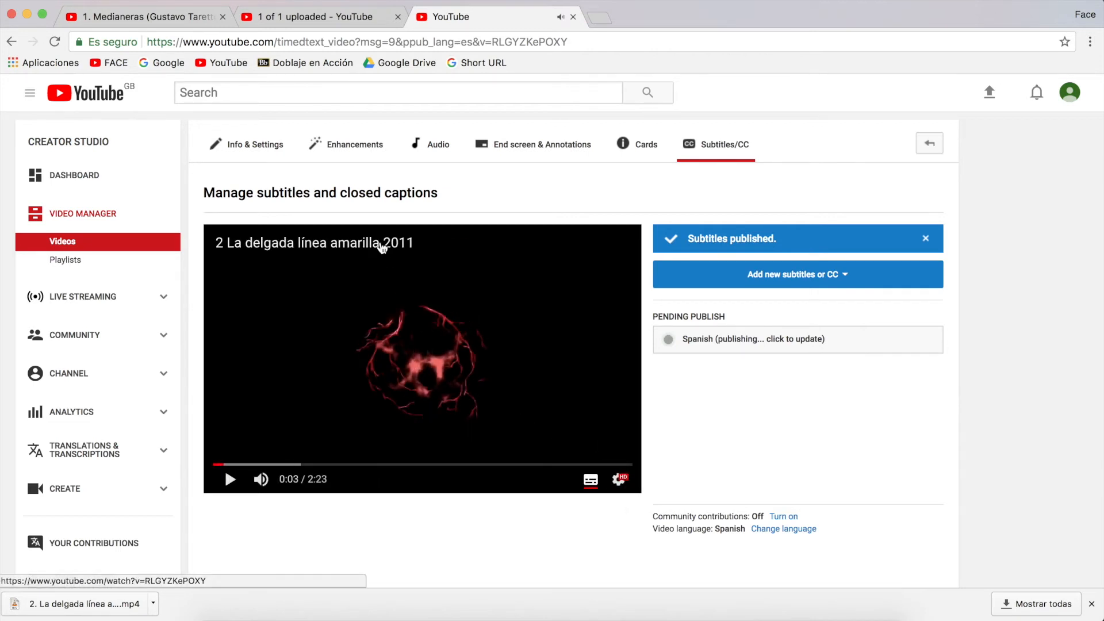
Open the uploaded trailer's watch page and watch it full screen with subtitles to about 0:46
left_click(383, 247)
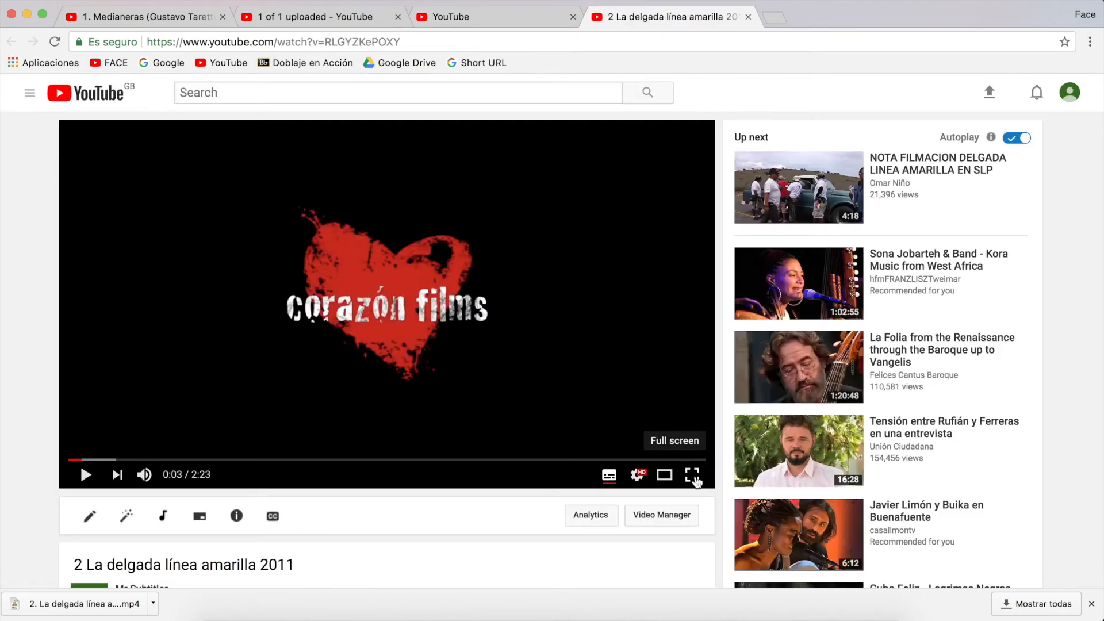
left_click(692, 474)
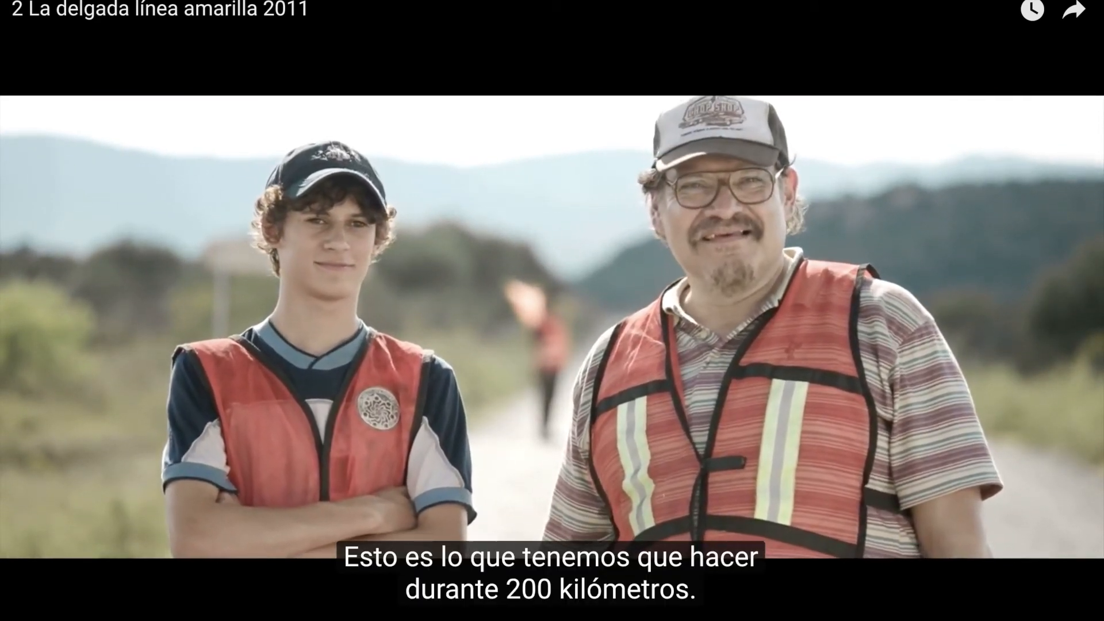
key("Escape")
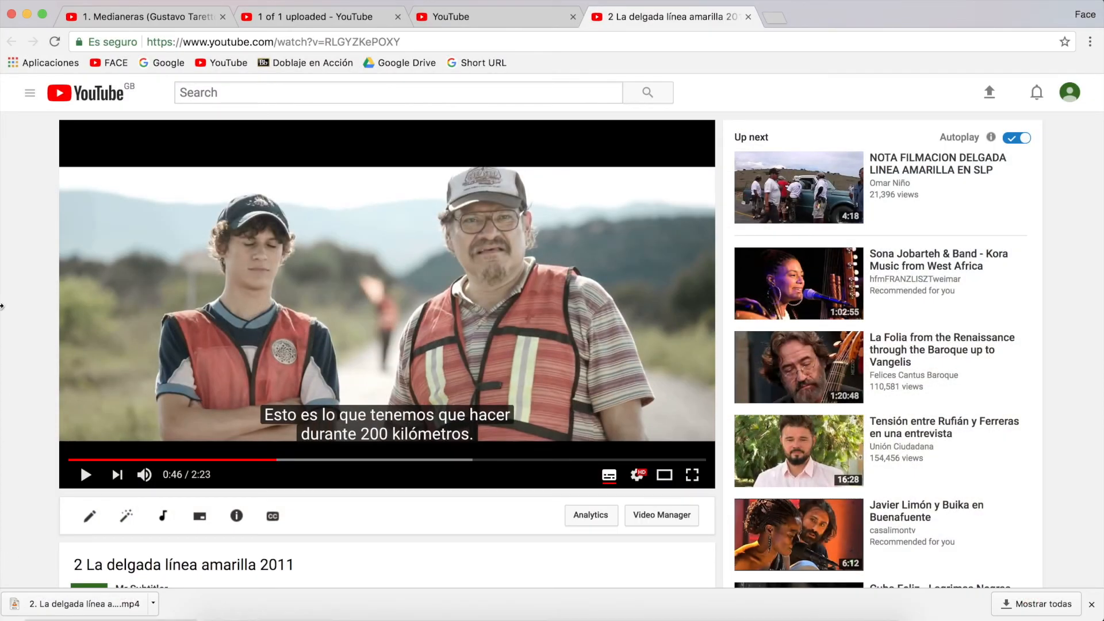
Open "2. La delgada línea amarilla (Celso García, 2011)" from the Subtitling playlist and show it full screen from about 0:46
left_click(161, 16)
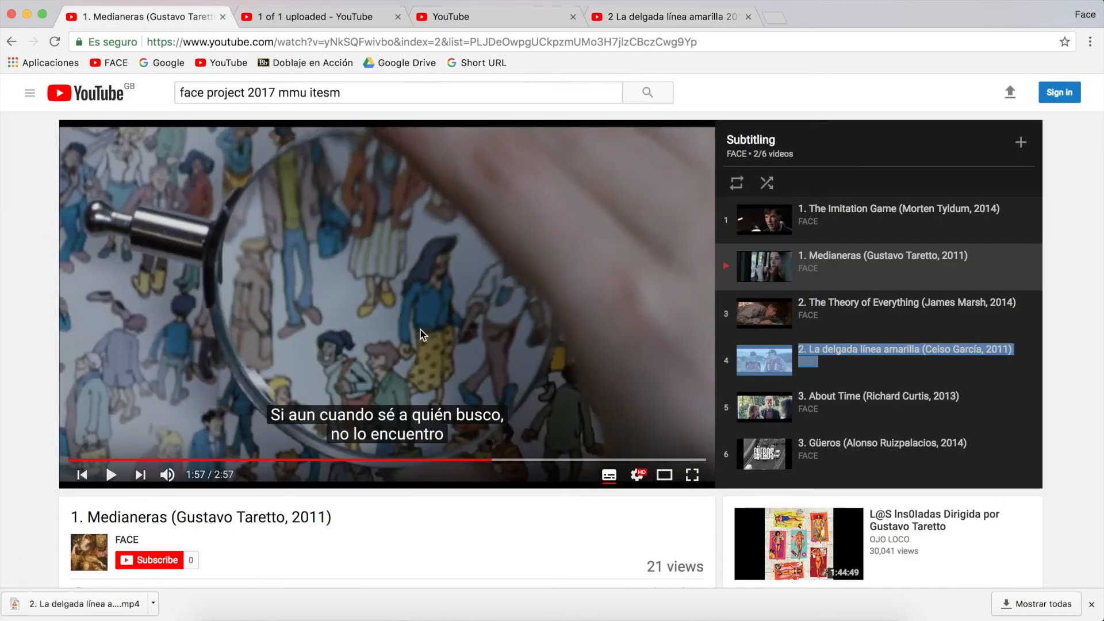
left_click(851, 351)
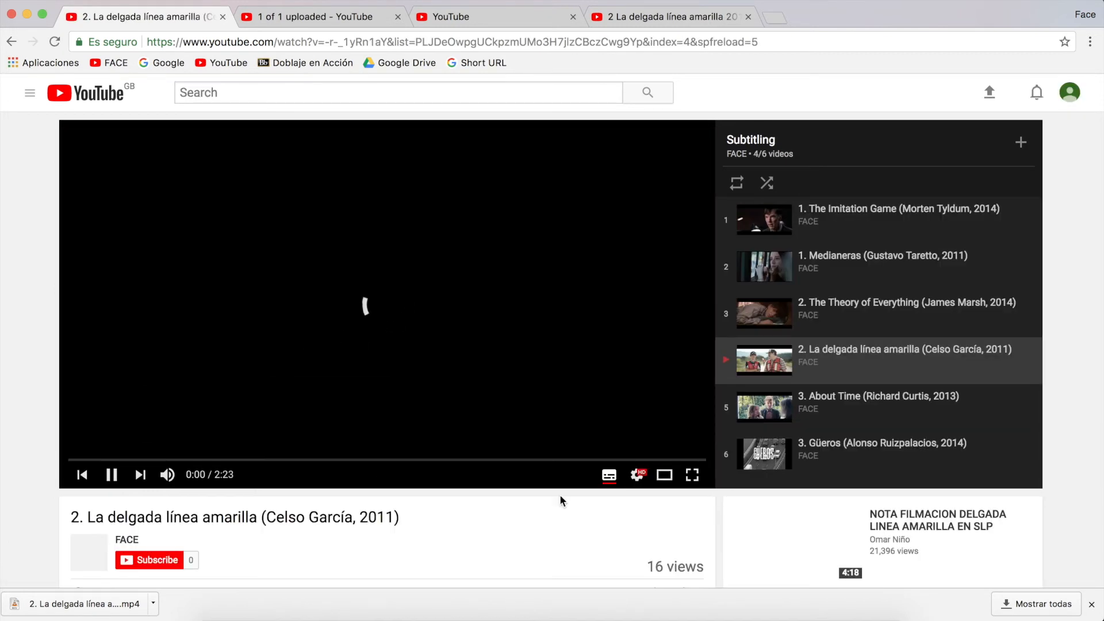
left_click(337, 440)
left_click(274, 460)
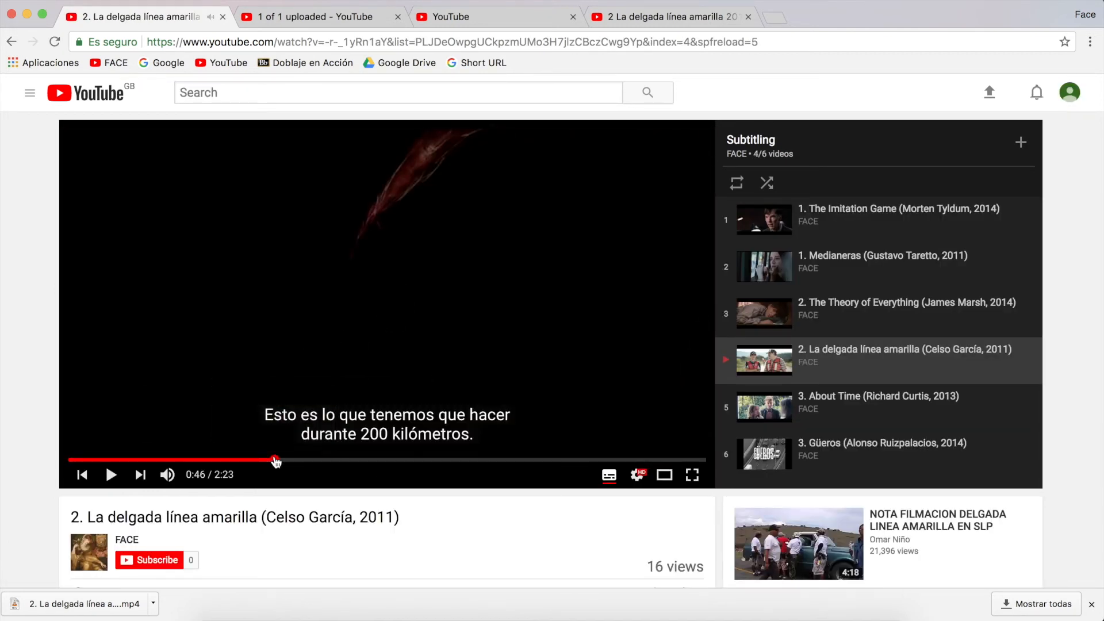
left_click(693, 475)
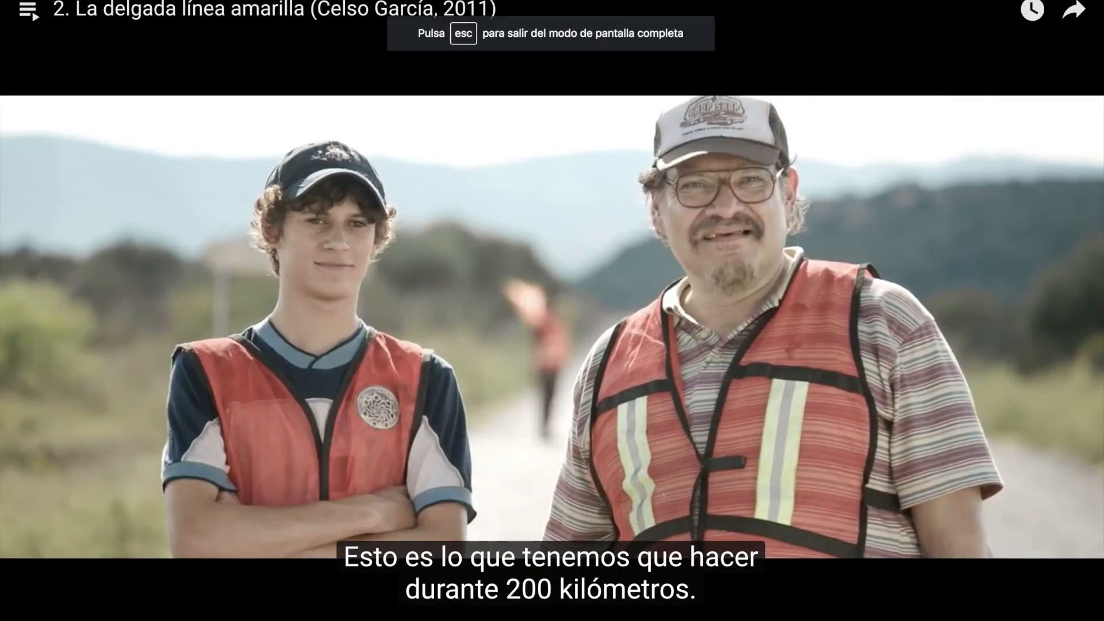
Play the reference video, pause on the "ESCRITA Y DIRIGIDA POR CELSO GARCÍA" title to examine its subtitle, and resume playback
key("space")
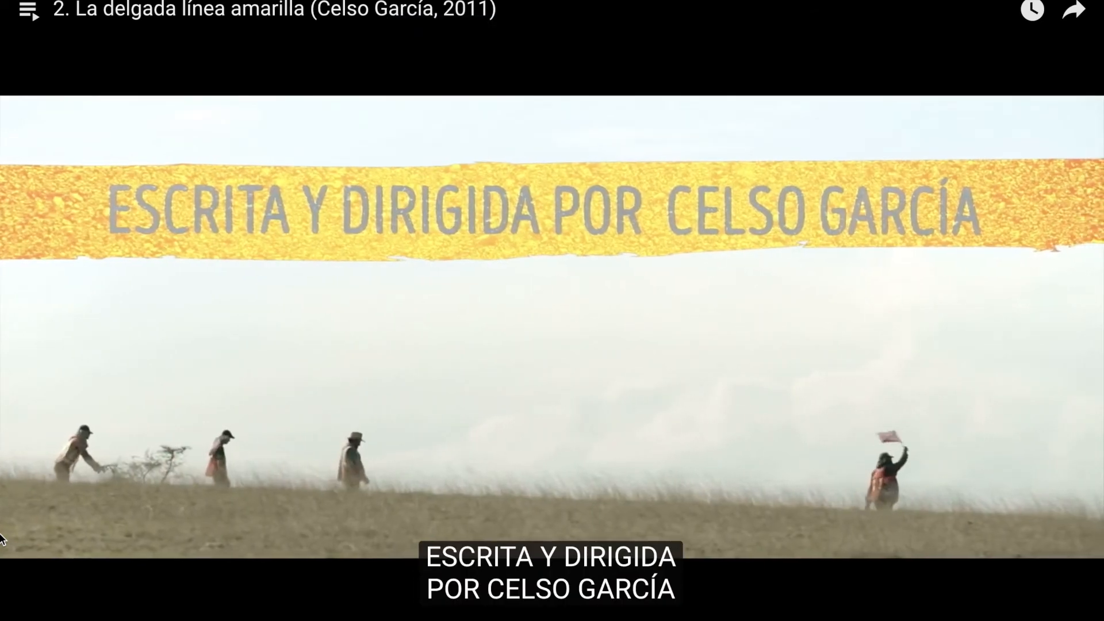
key("space")
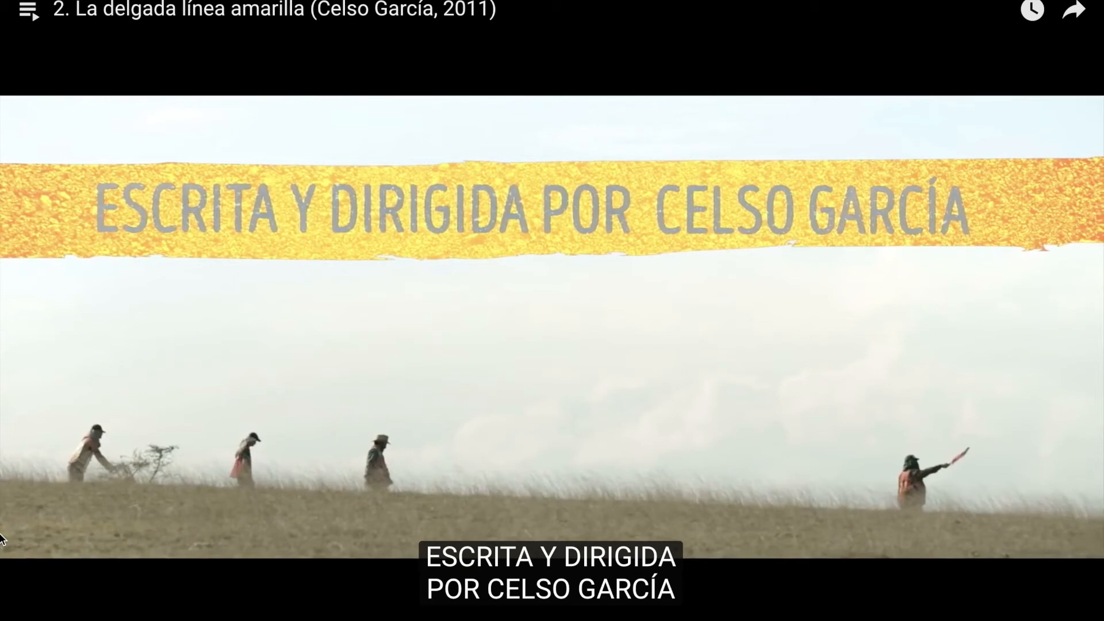
key("space")
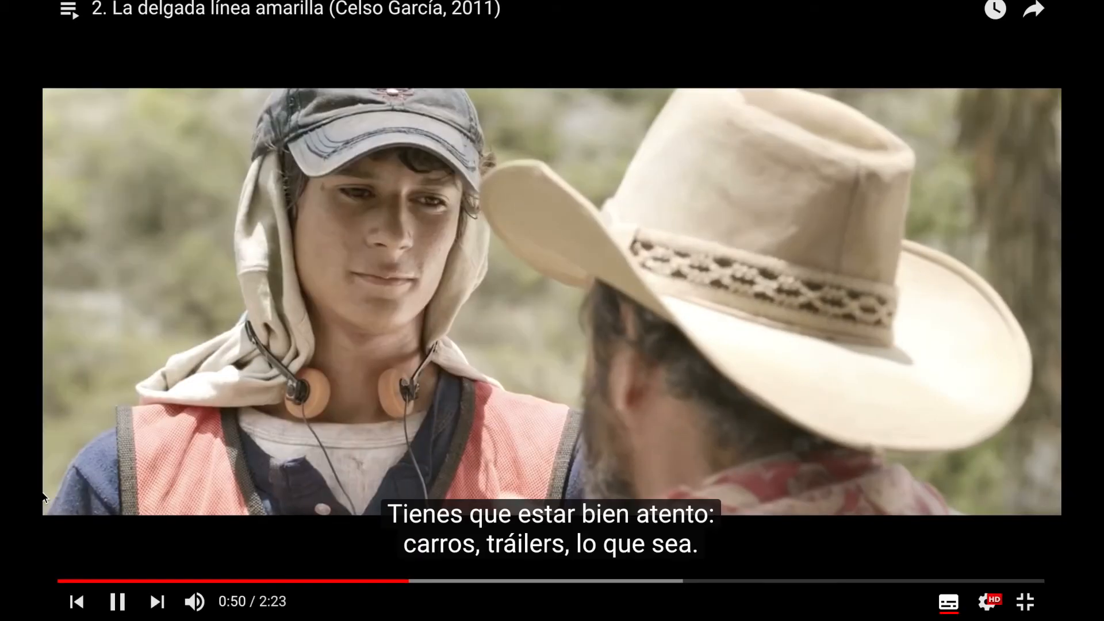